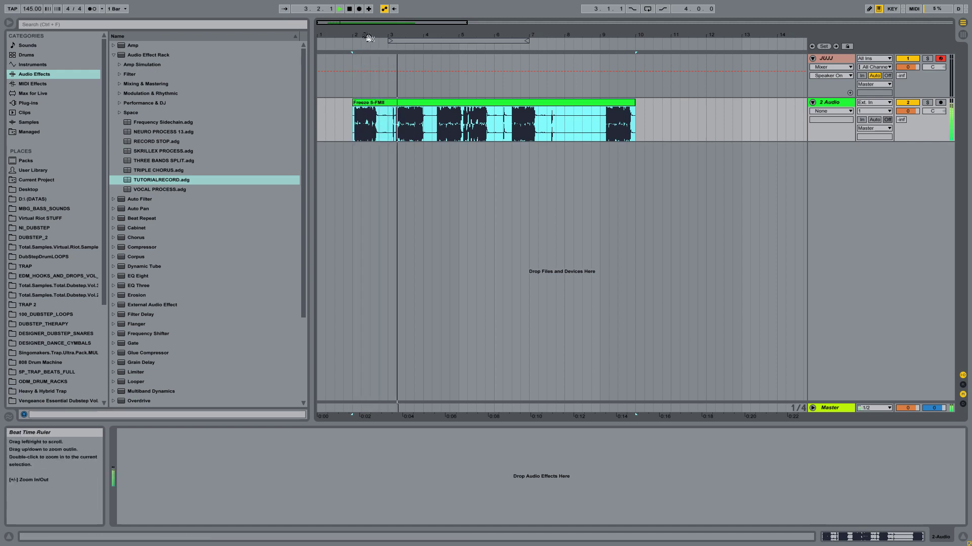
# Step: Narrow the browser pane and display the device chain of the JUJJ track
pyautogui.moveTo(312, 71); pyautogui.dragTo(202, 62)
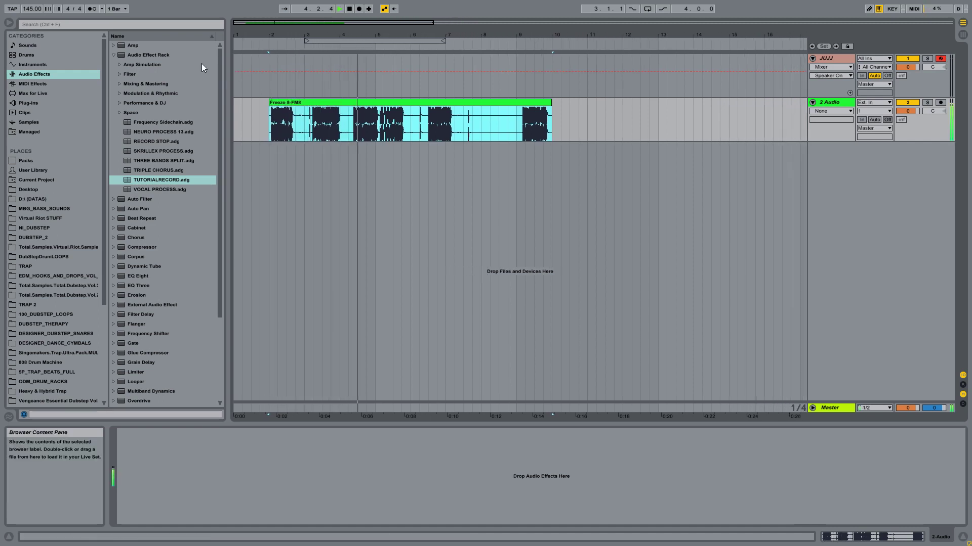
pyautogui.moveTo(365, 30); pyautogui.dragTo(650, 18)
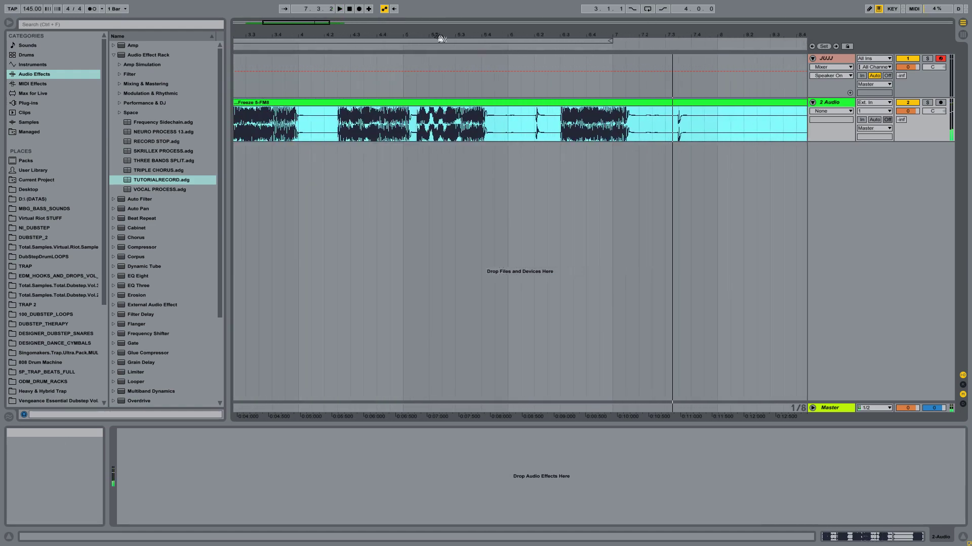
pyautogui.moveTo(440, 39); pyautogui.dragTo(512, 35)
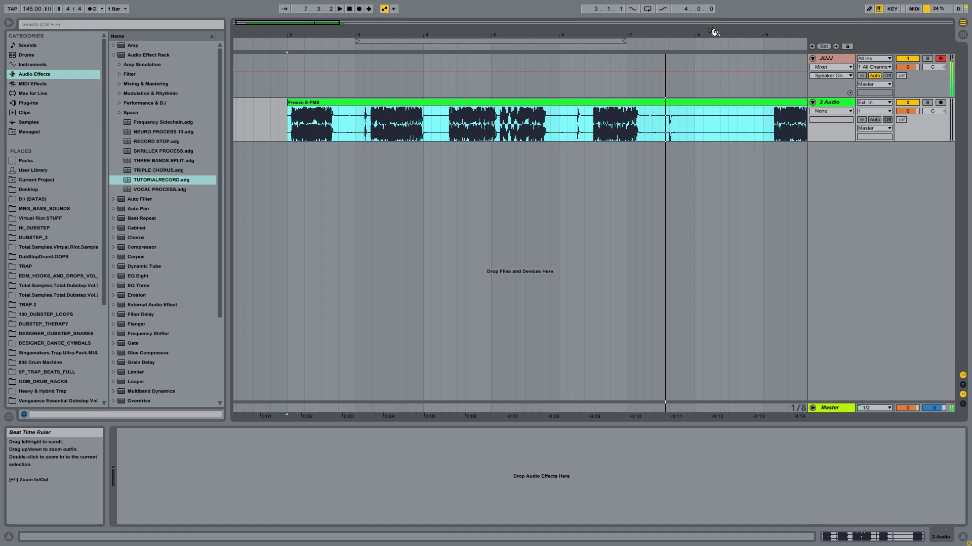
pyautogui.click(826, 60)
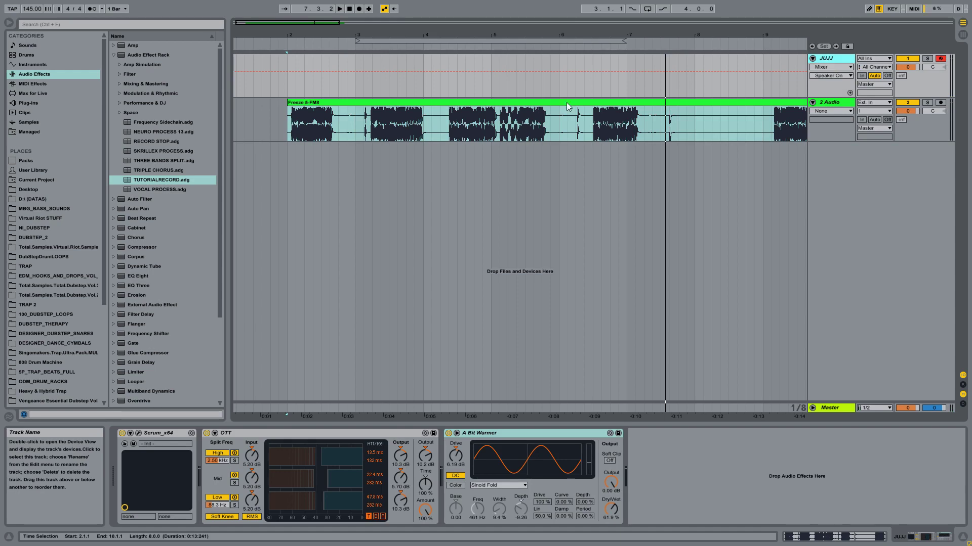
# Step: Play the Freeze 5-FM8 clip from its first sound at position 2.1.2
pyautogui.click(340, 123)
pyautogui.moveTo(292, 37); pyautogui.dragTo(392, 111)
pyautogui.click(394, 116)
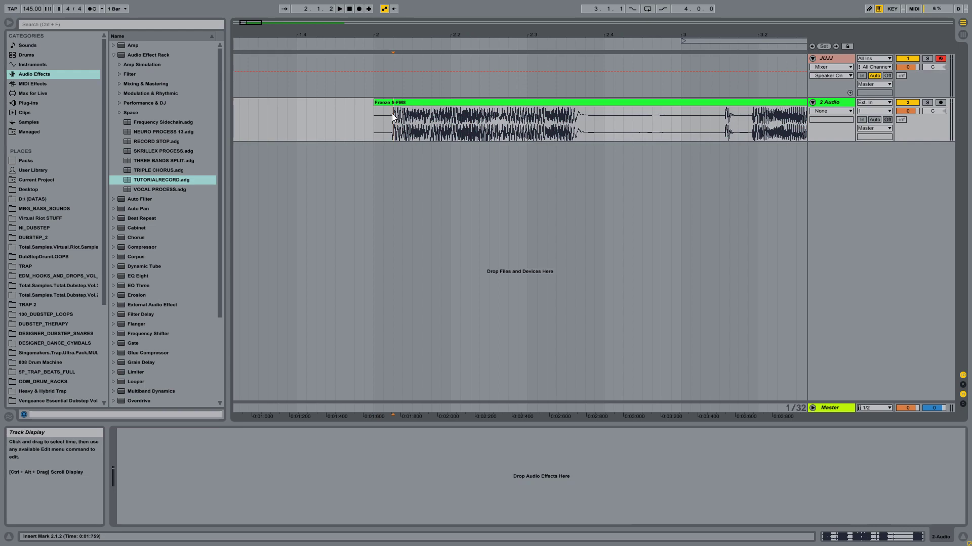
pyautogui.press('space')
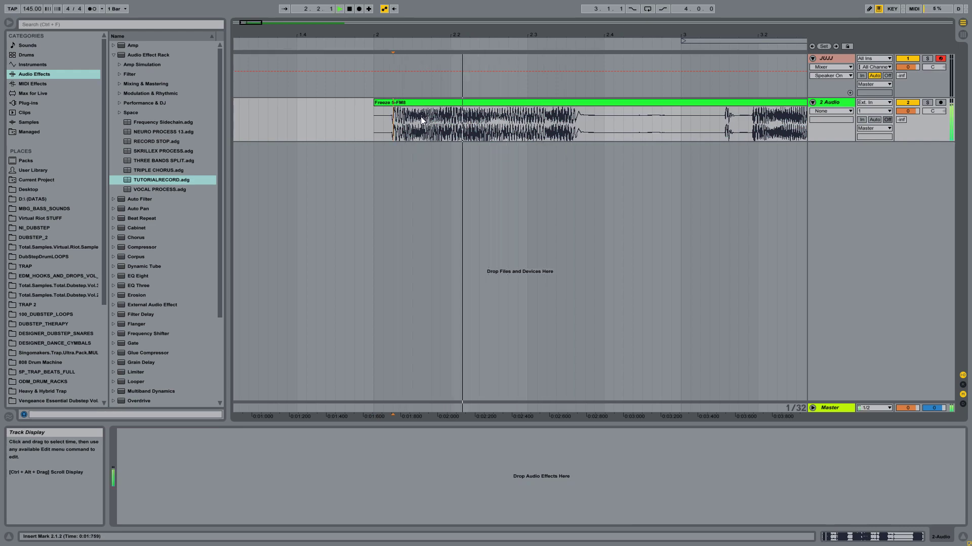
# Step: Open the Serum plug-in window on the JUJJ track and reveal which knobs LFO 1 modulates
pyautogui.moveTo(553, 37)
pyautogui.mouseDown()
pyautogui.moveTo(553, 66)
pyautogui.moveTo(553, 45)
pyautogui.mouseUp()
pyautogui.click(293, 75)
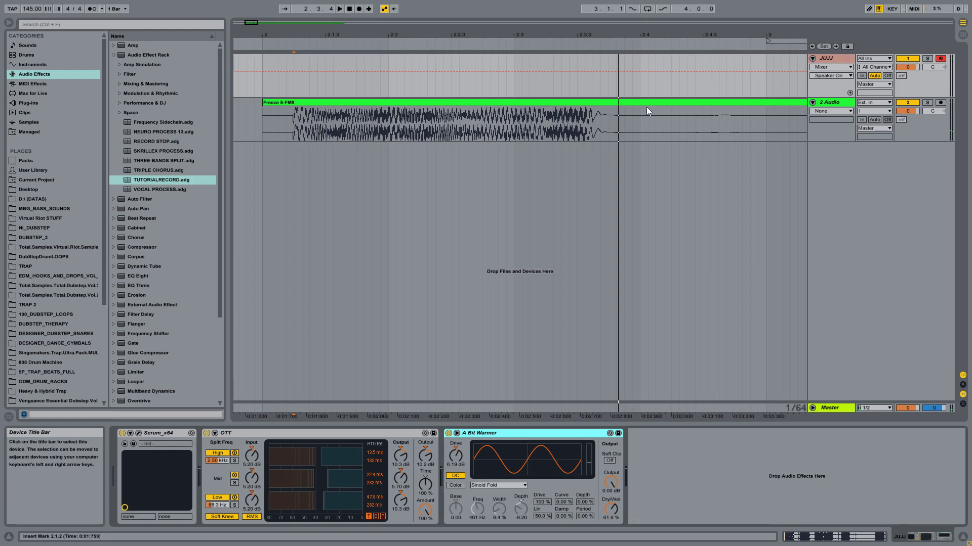
pyautogui.click(138, 433)
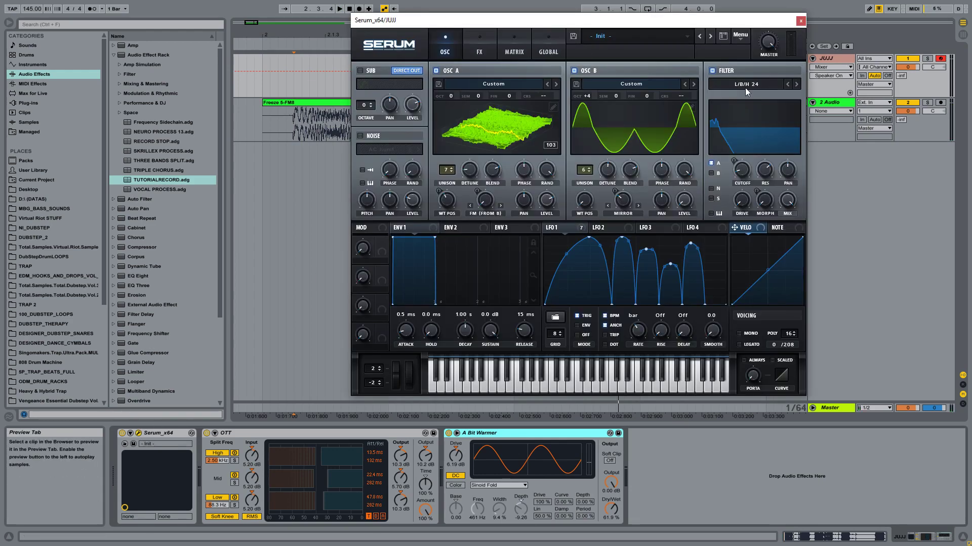
pyautogui.moveTo(768, 43); pyautogui.dragTo(764, 74)
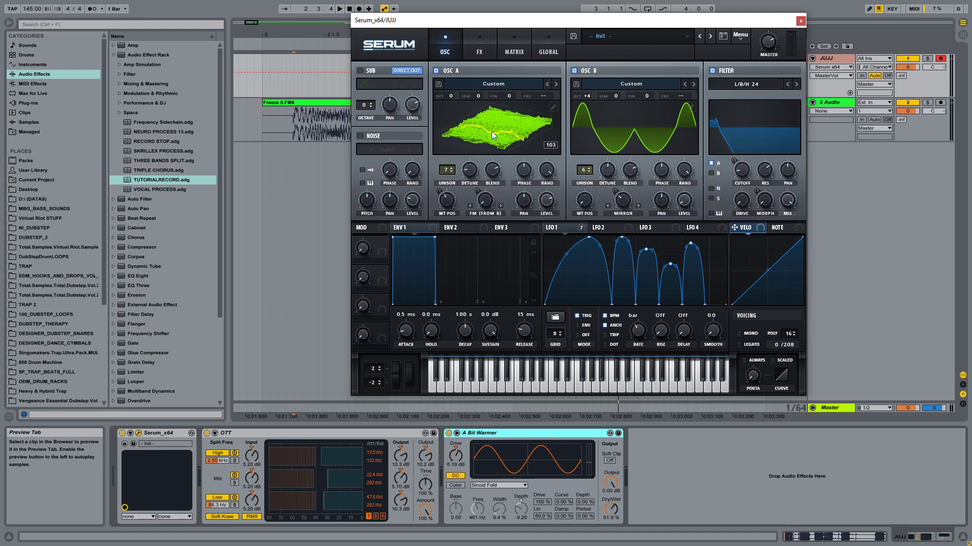
pyautogui.moveTo(574, 232)
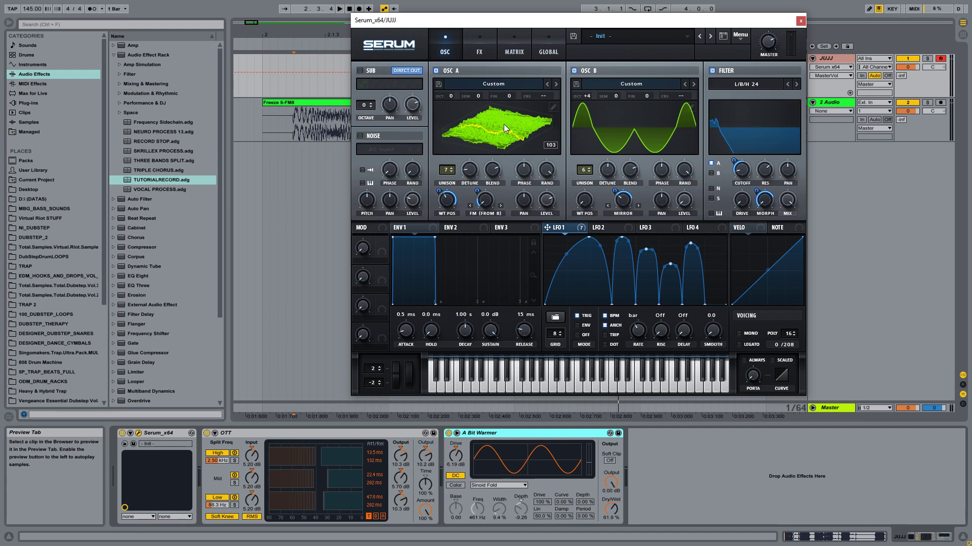
pyautogui.click(299, 126)
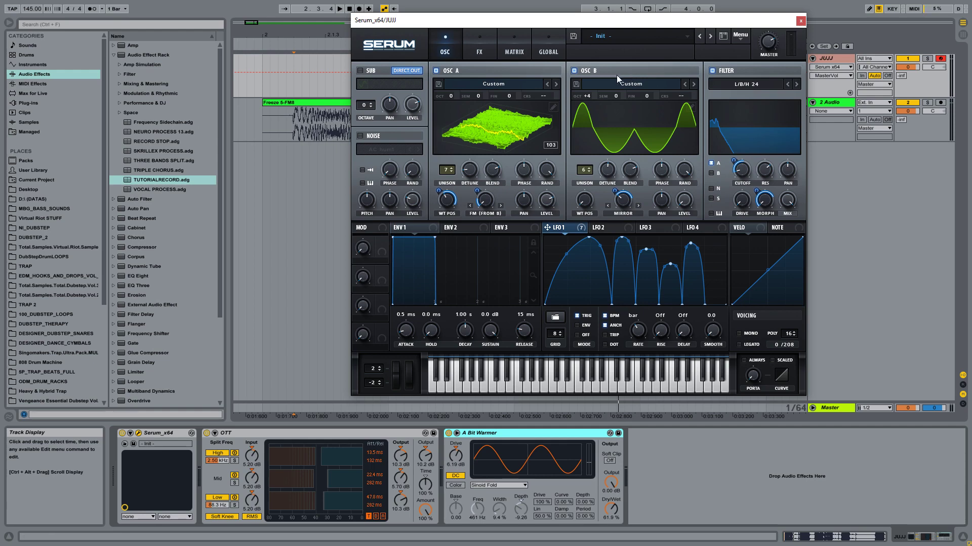
# Step: Compare the sound with oscillator B's warp mode set to Off and back to Mirror
pyautogui.click(625, 213)
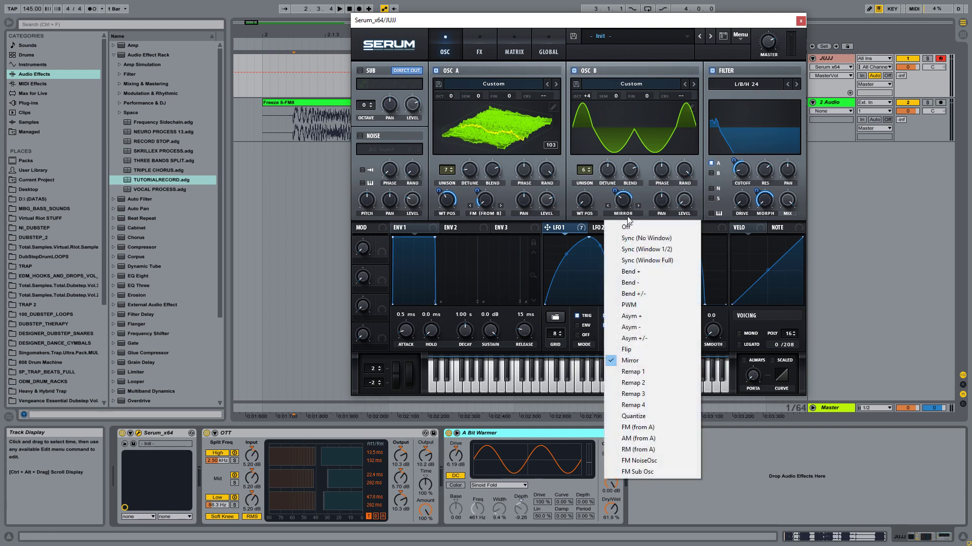
pyautogui.click(629, 225)
pyautogui.click(621, 214)
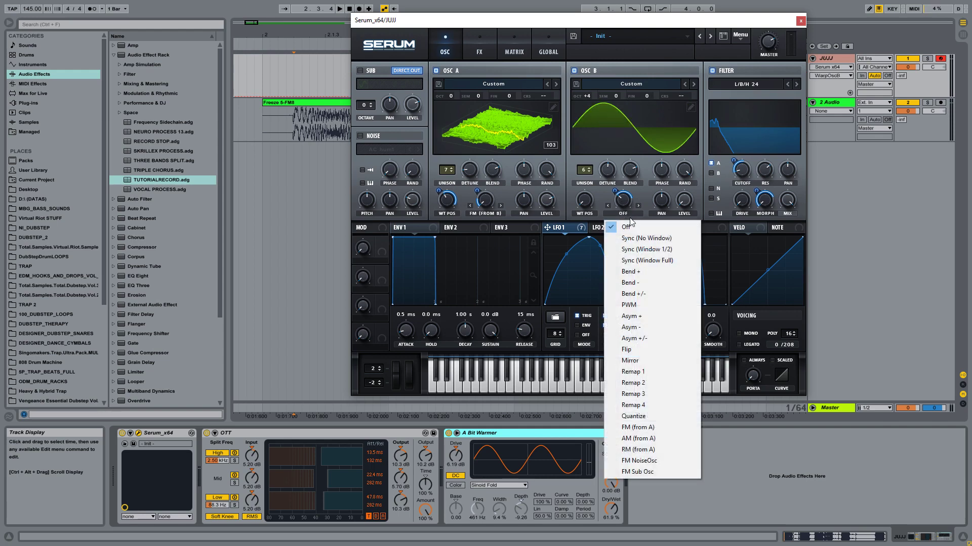
pyautogui.click(651, 359)
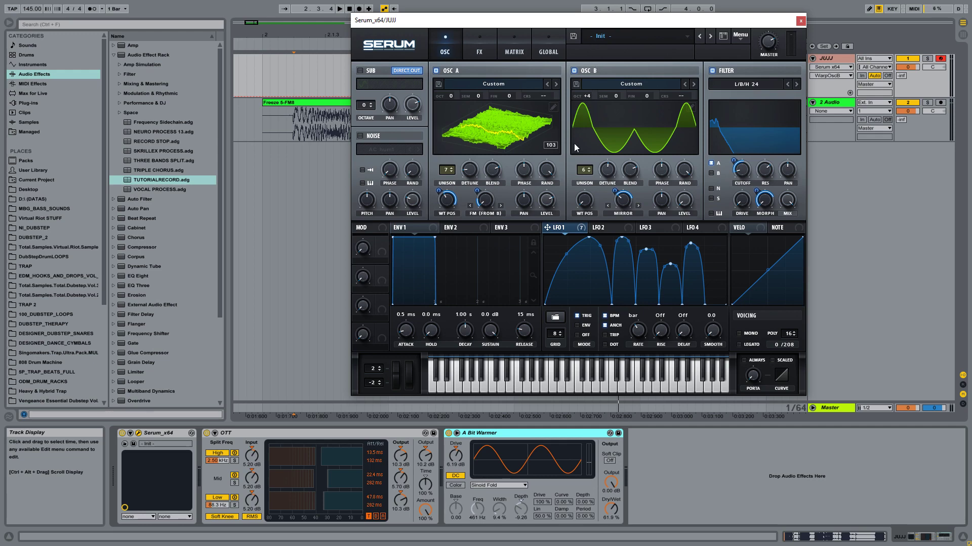
pyautogui.click(621, 213)
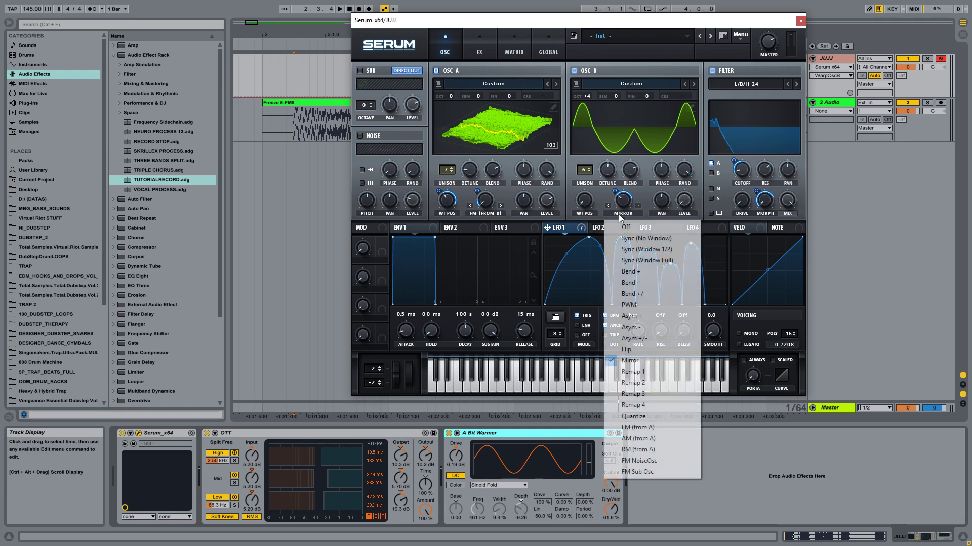
pyautogui.click(625, 228)
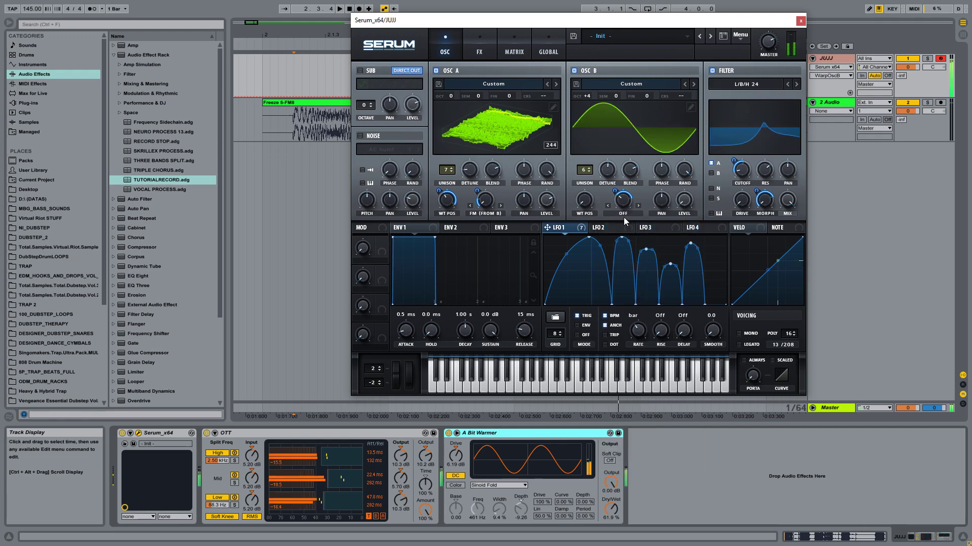
pyautogui.click(623, 215)
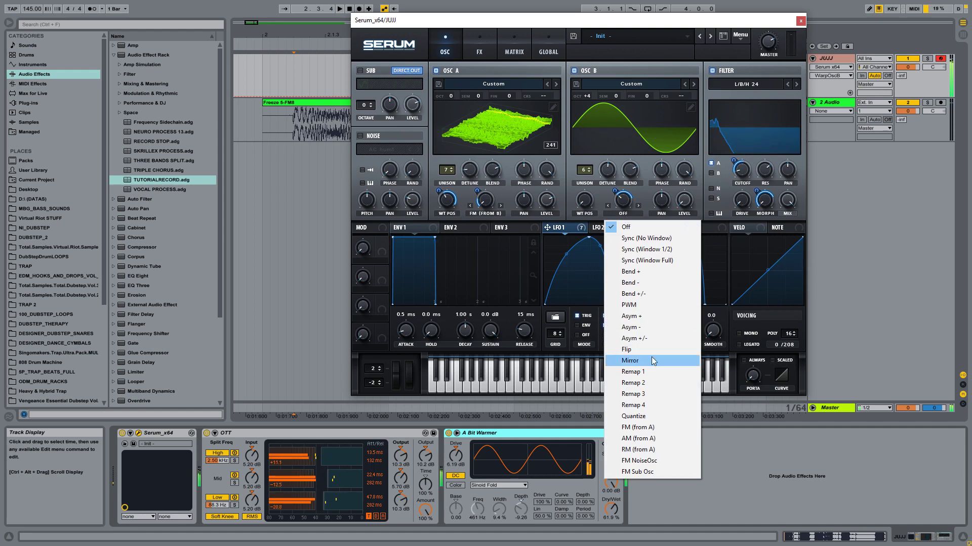
pyautogui.click(630, 360)
# Step: Audition oscillator A with its warp mode Off and restore FM (from B)
pyautogui.click(485, 213)
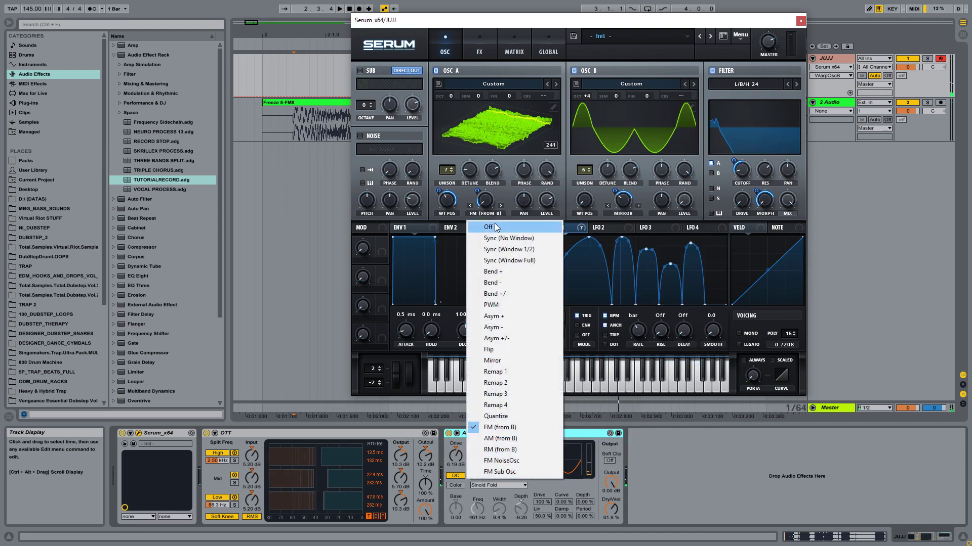
pyautogui.click(486, 227)
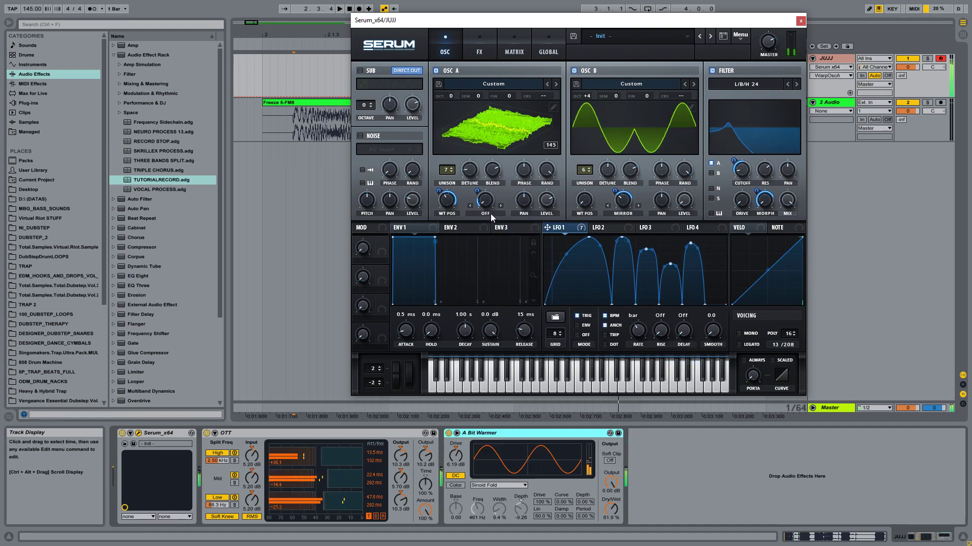
pyautogui.click(490, 214)
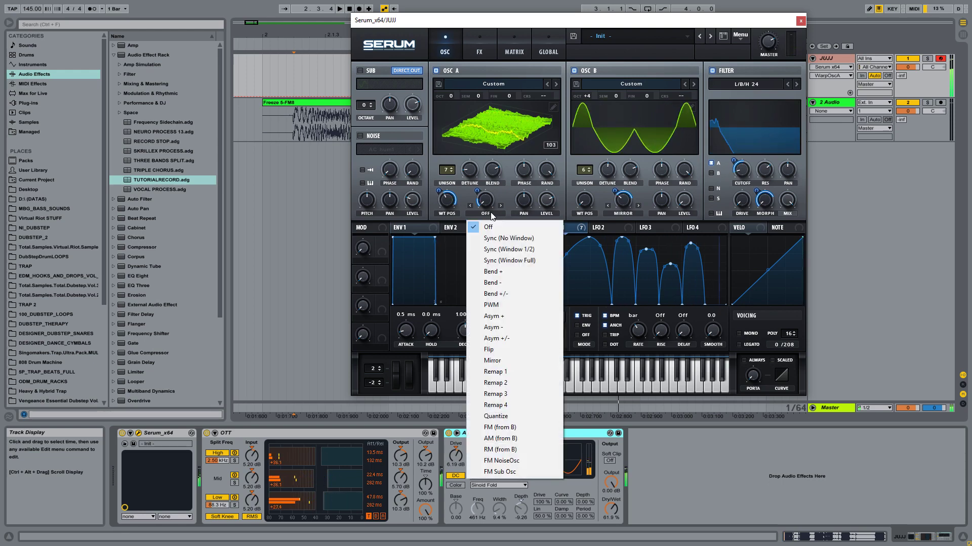
pyautogui.click(516, 428)
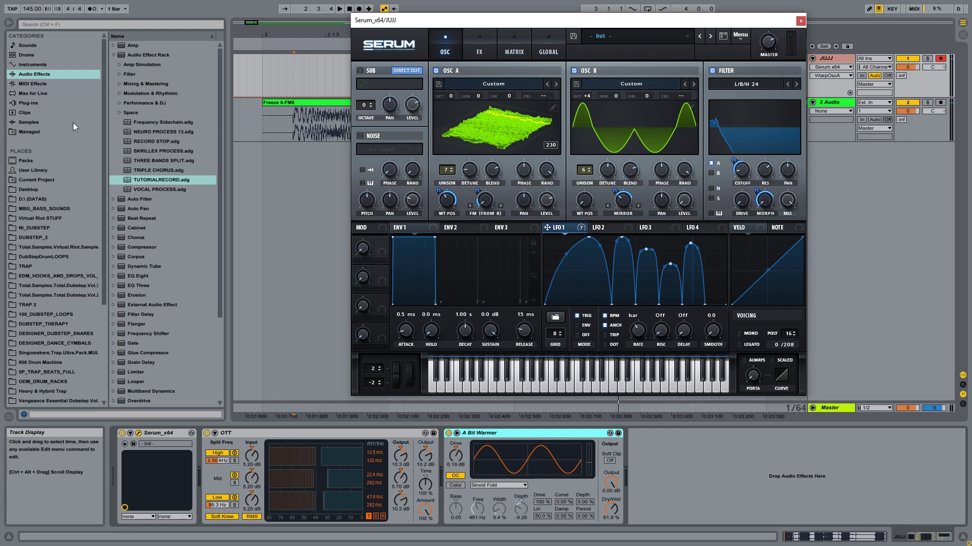
# Step: Add an Auto Filter after A Bit Warmer, using the Morph type at 1.51 kHz with 0% resonance
pyautogui.scroll(-3, 143, 229)
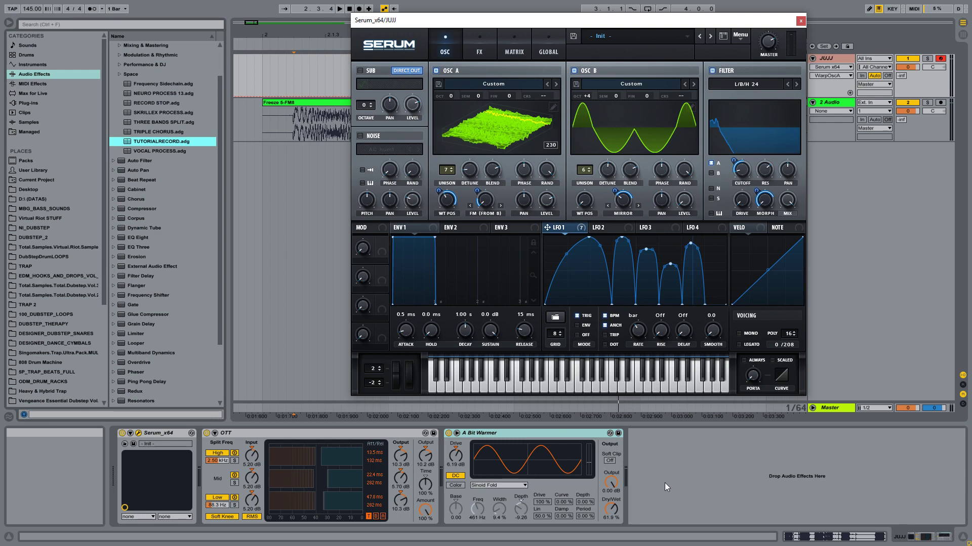
pyautogui.click(123, 161)
pyautogui.moveTo(136, 64); pyautogui.dragTo(637, 476)
pyautogui.click(709, 499)
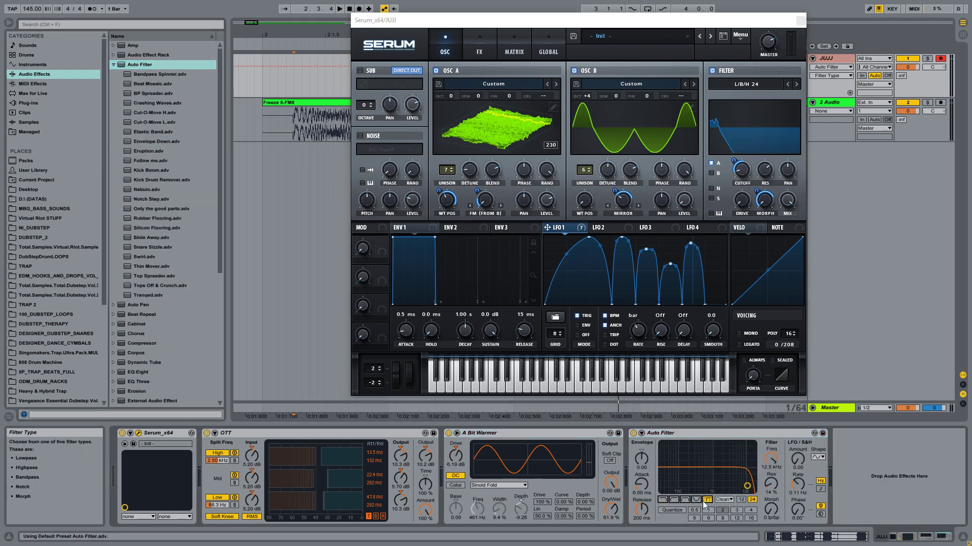
pyautogui.moveTo(747, 486); pyautogui.dragTo(717, 491)
pyautogui.moveTo(768, 513)
pyautogui.mouseDown()
pyautogui.moveTo(768, 487)
pyautogui.moveTo(768, 513)
pyautogui.mouseUp()
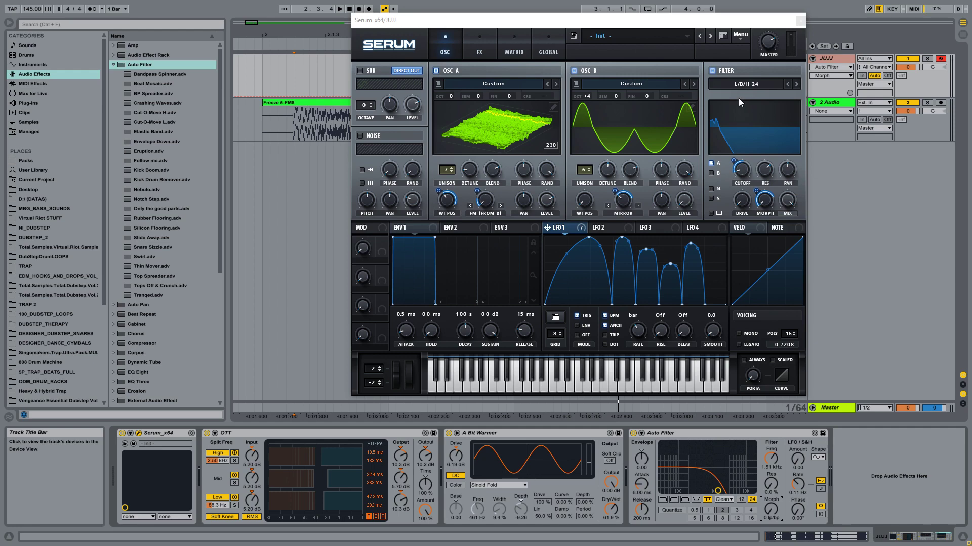
# Step: Compare the sound with Serum's filter off and on, and switch off the Auto Filter device
pyautogui.click(712, 71)
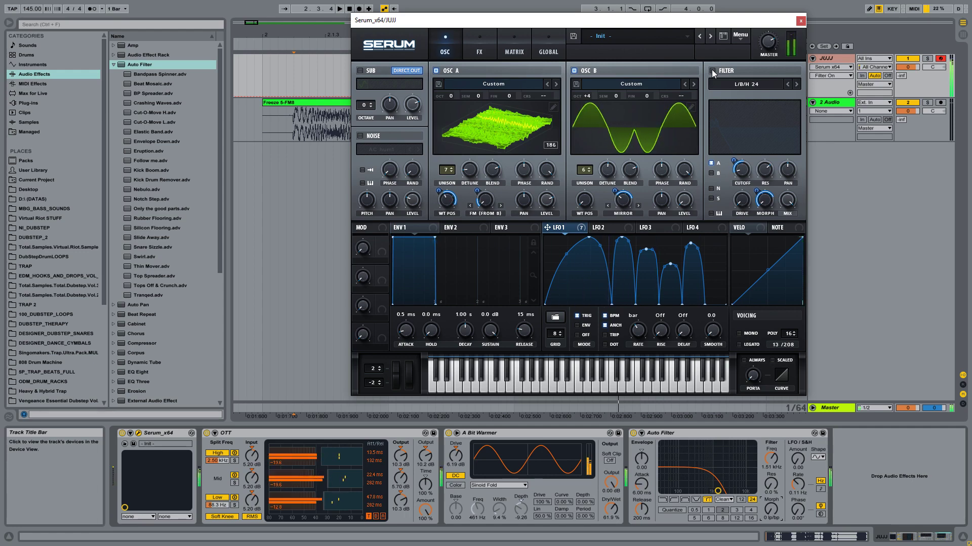
pyautogui.click(713, 72)
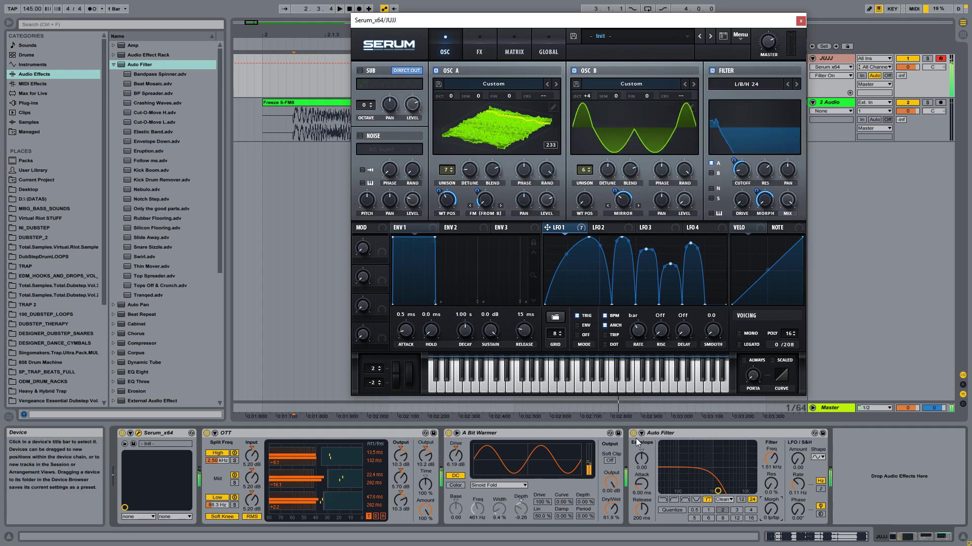
pyautogui.click(633, 433)
pyautogui.click(712, 72)
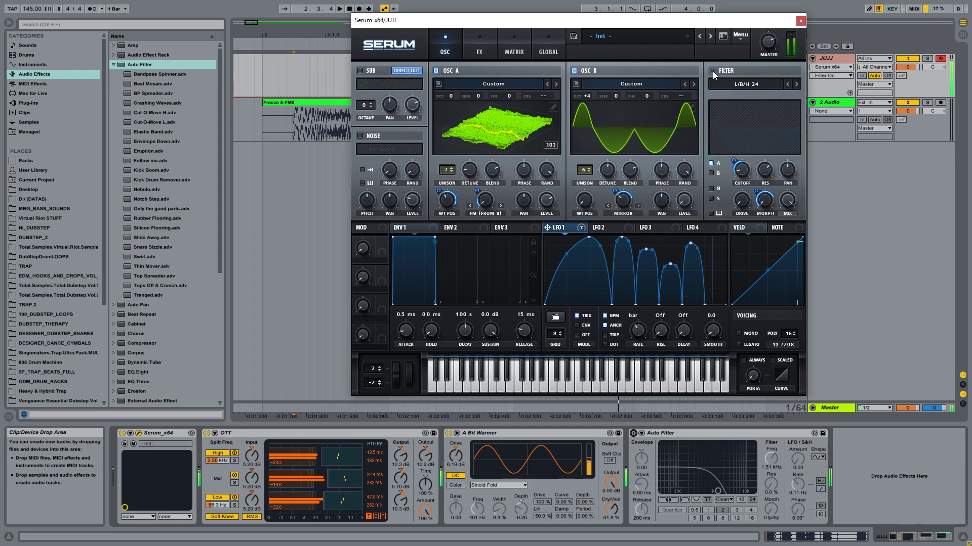
pyautogui.click(713, 70)
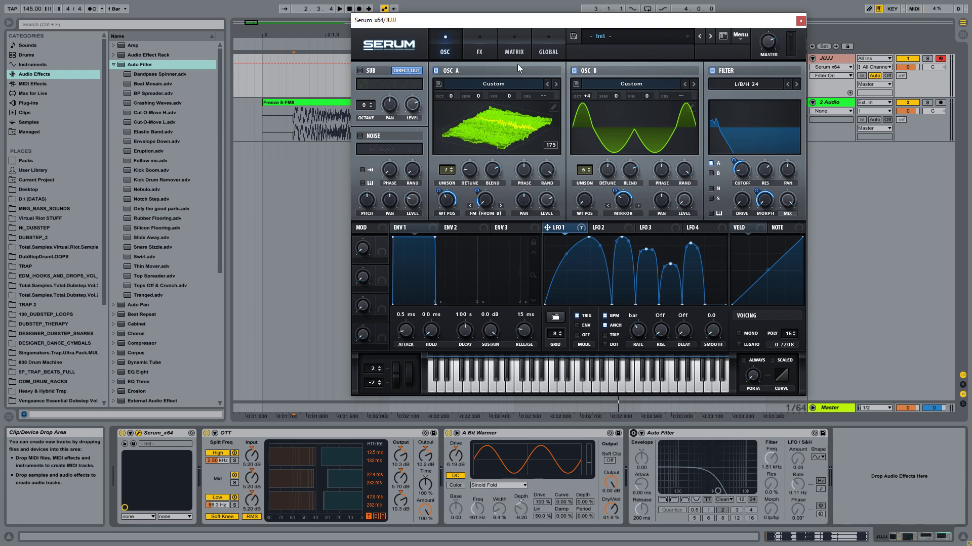
# Step: Bypass all of Serum's active effects and re-enable only Hyper/Dimension
pyautogui.click(481, 40)
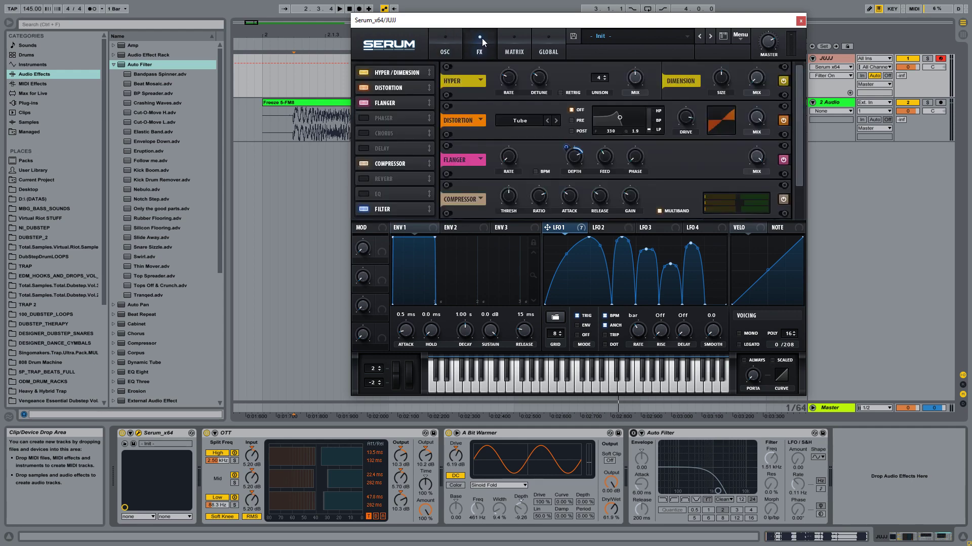
pyautogui.click(782, 81)
pyautogui.click(783, 121)
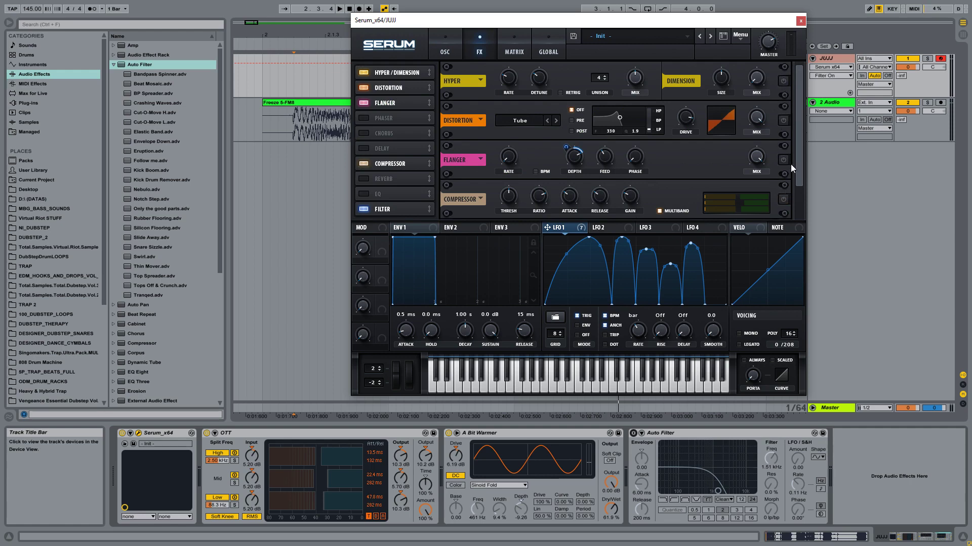
pyautogui.scroll(-2, 792, 167)
pyautogui.moveTo(801, 173); pyautogui.dragTo(800, 60)
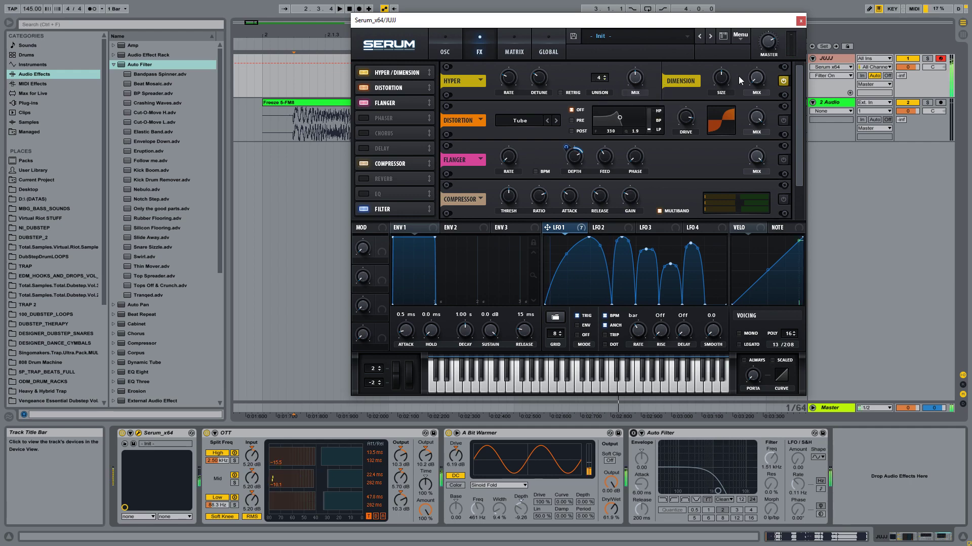
# Step: Turn Serum's Distortion and Flanger effects back on and inspect the Flanger's depth
pyautogui.click(782, 121)
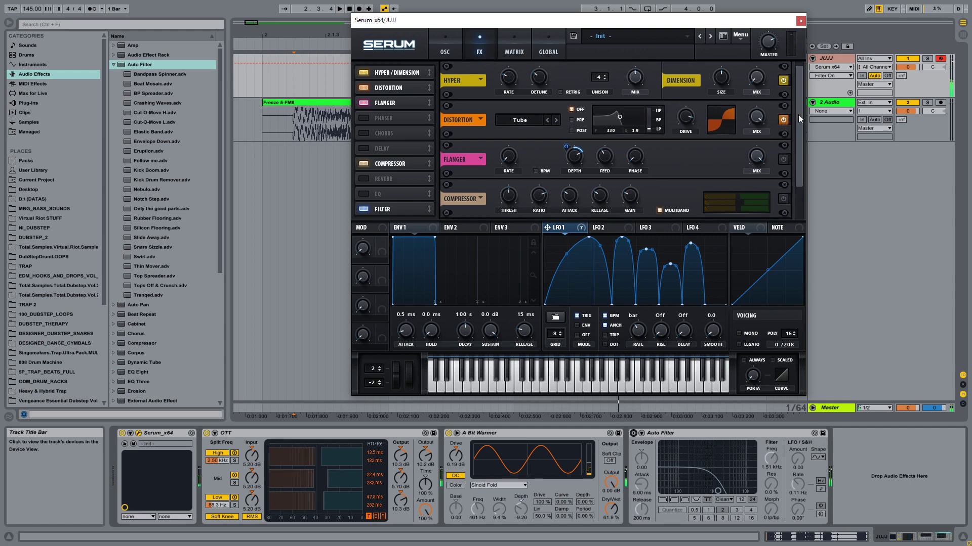
pyautogui.moveTo(798, 114); pyautogui.dragTo(798, 141)
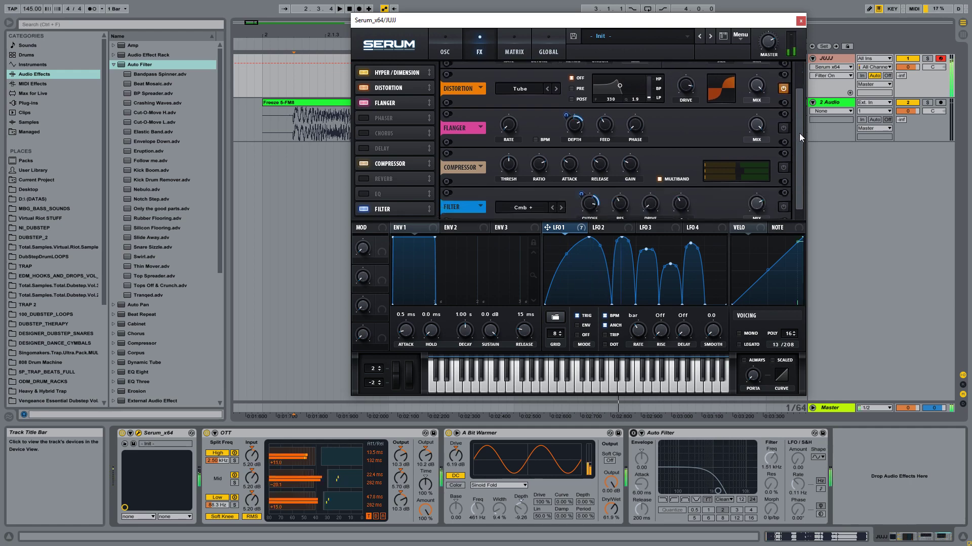
pyautogui.moveTo(799, 133); pyautogui.dragTo(798, 140)
pyautogui.click(783, 120)
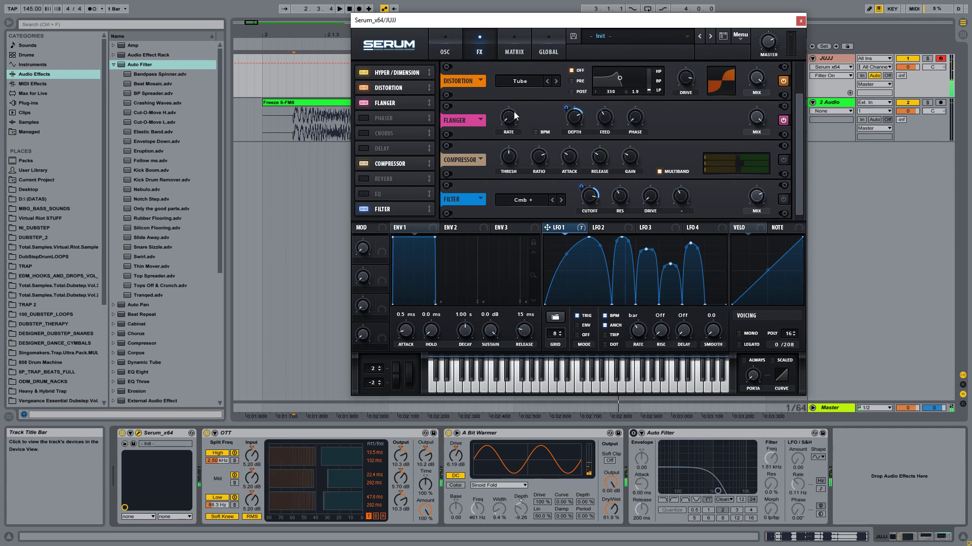
pyautogui.click(582, 125)
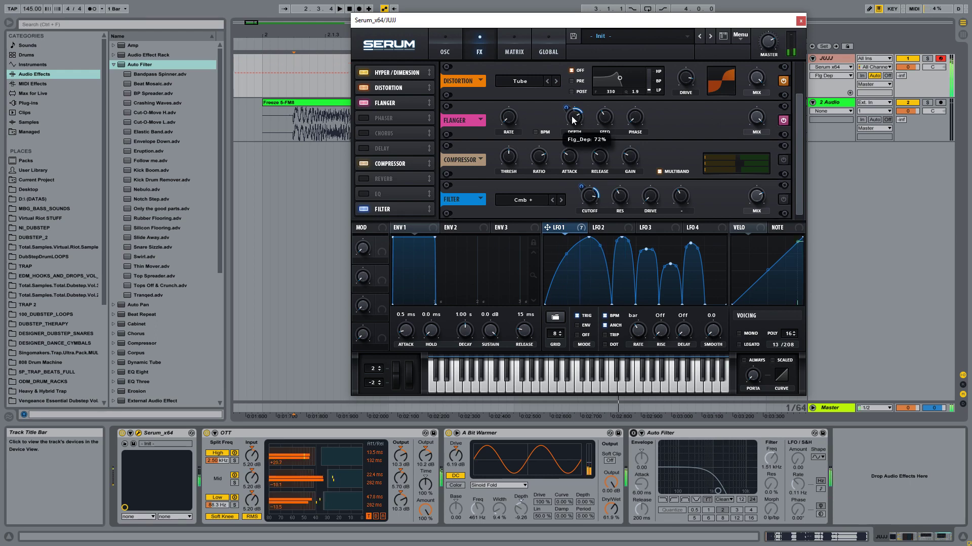
# Step: Adjust the Flanger's depth and turn Serum's Compressor and Filter effects back on
pyautogui.moveTo(579, 104)
pyautogui.mouseDown()
pyautogui.moveTo(581, 93)
pyautogui.moveTo(622, 217)
pyautogui.moveTo(593, 119)
pyautogui.moveTo(571, 116)
pyautogui.moveTo(573, 86)
pyautogui.mouseUp()
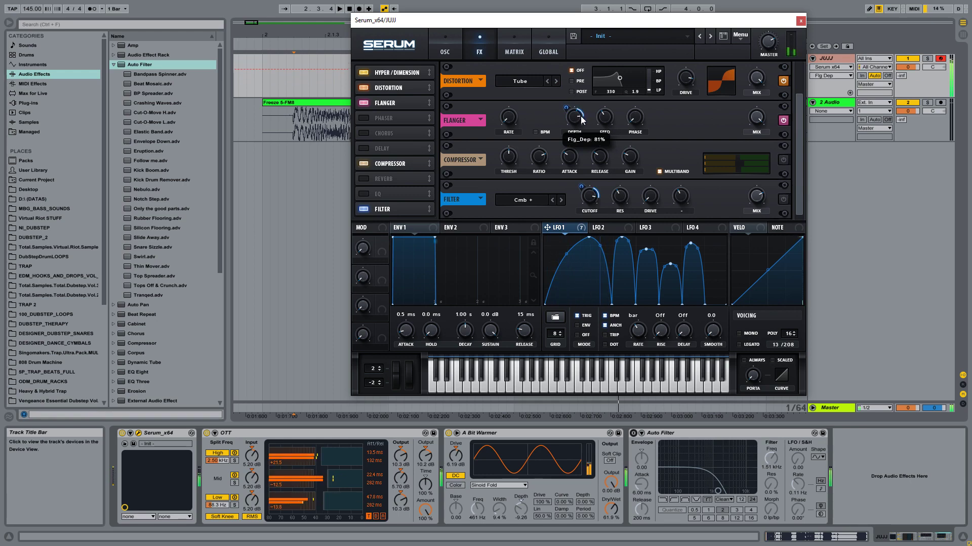
pyautogui.moveTo(579, 120); pyautogui.dragTo(580, 126)
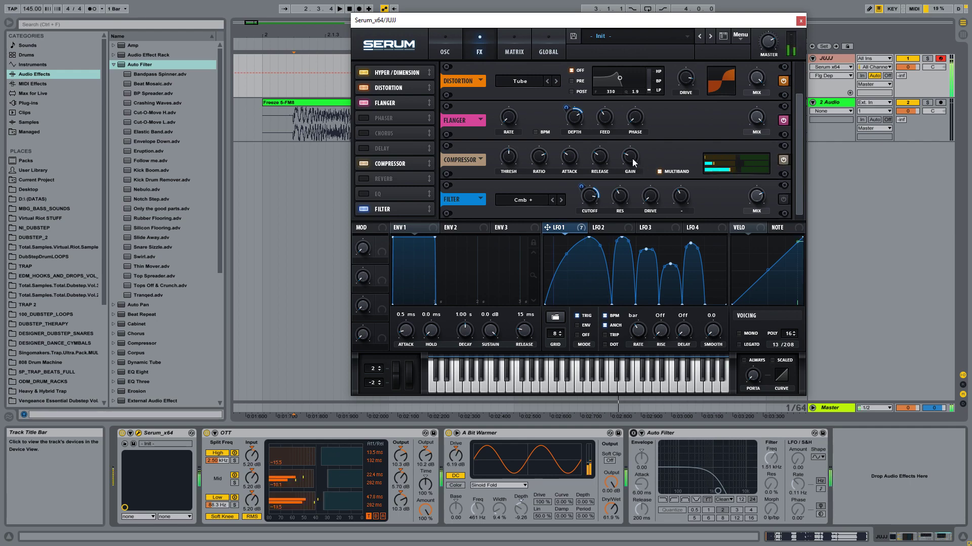
pyautogui.moveTo(632, 159); pyautogui.dragTo(631, 164)
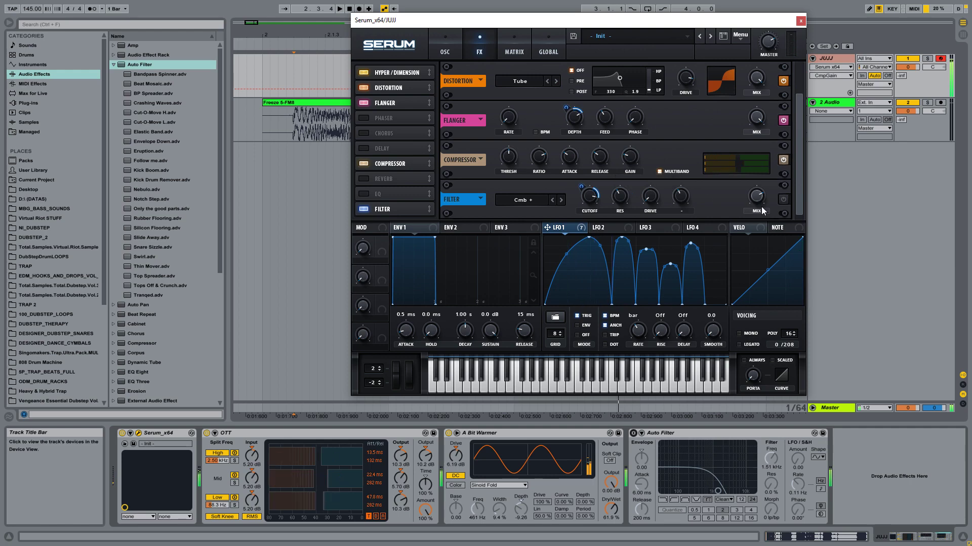
pyautogui.click(784, 201)
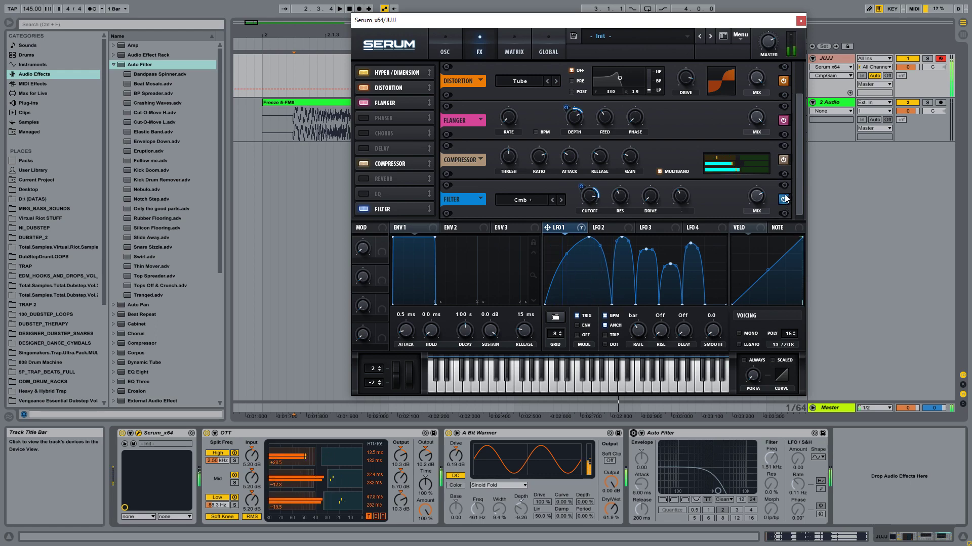
# Step: Delete the Auto Filter device after A Bit Warmer
pyautogui.click(781, 409)
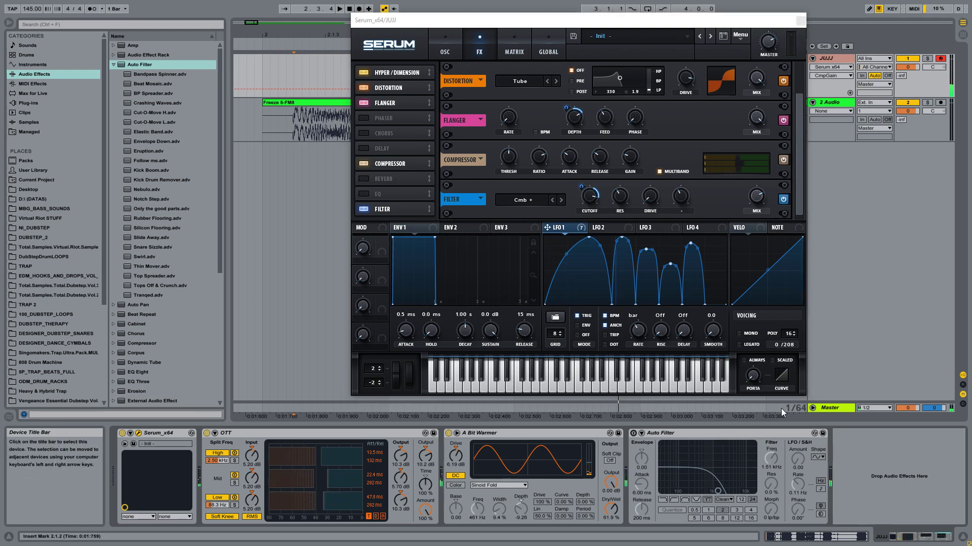
pyautogui.click(757, 434)
pyautogui.press('Delete')
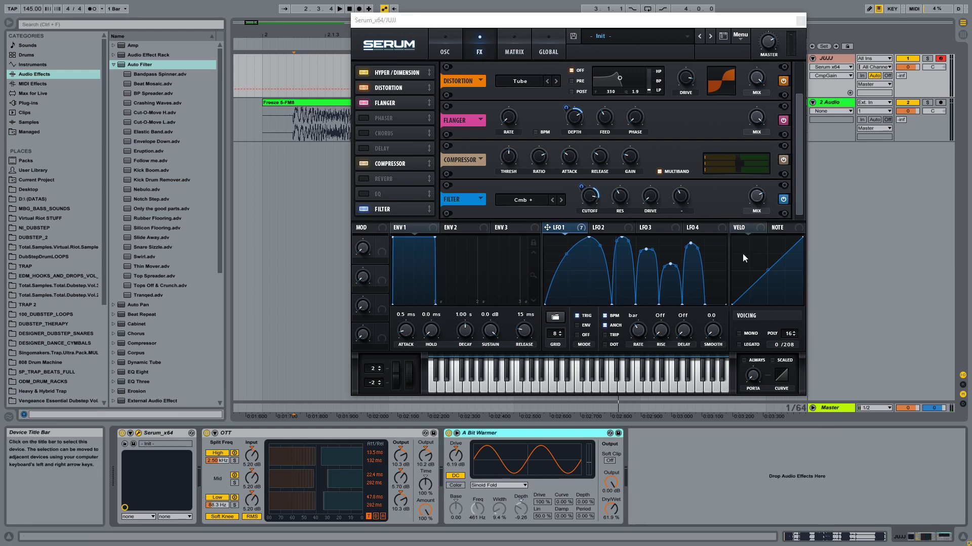
# Step: Switch off the OTT and A Bit Warmer devices to hear Serum's sound on its own
pyautogui.click(206, 433)
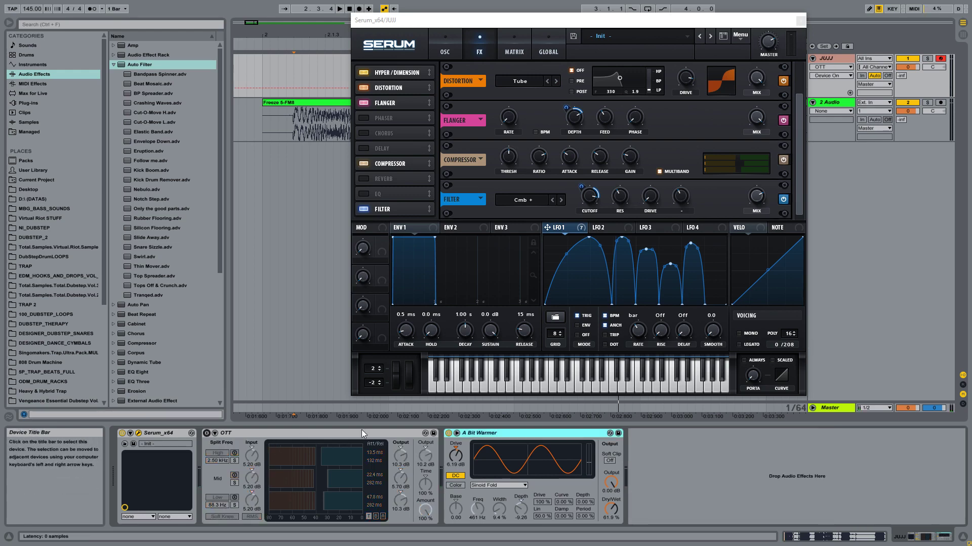
pyautogui.click(449, 433)
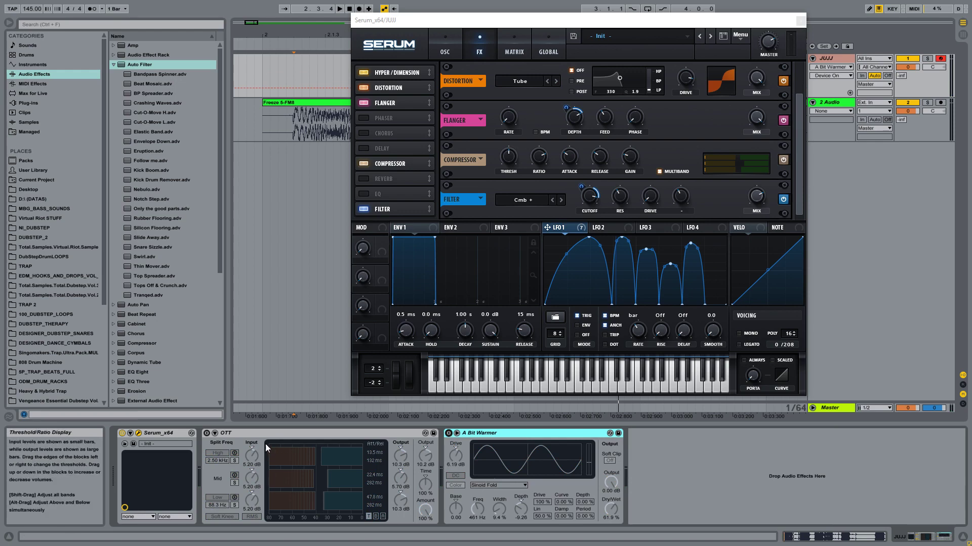
pyautogui.click(254, 435)
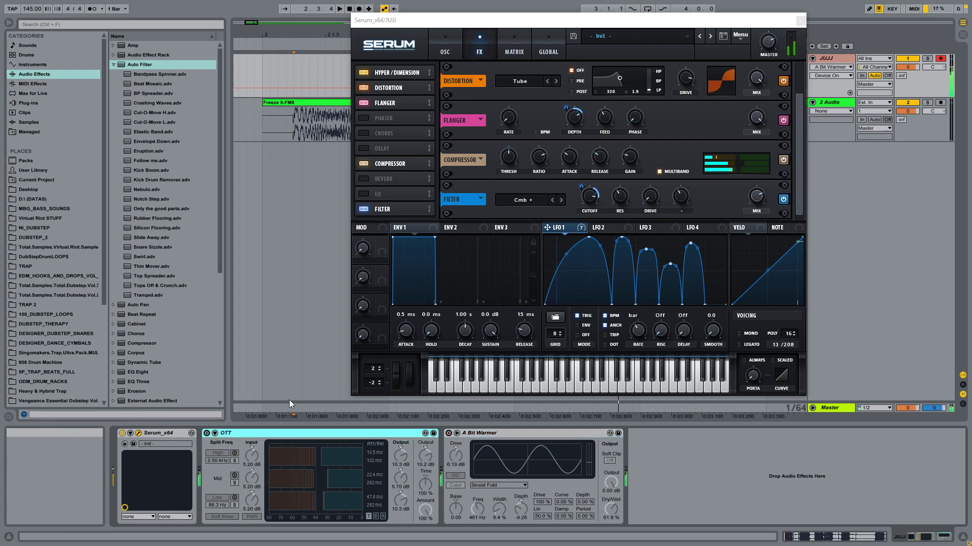
pyautogui.click(767, 39)
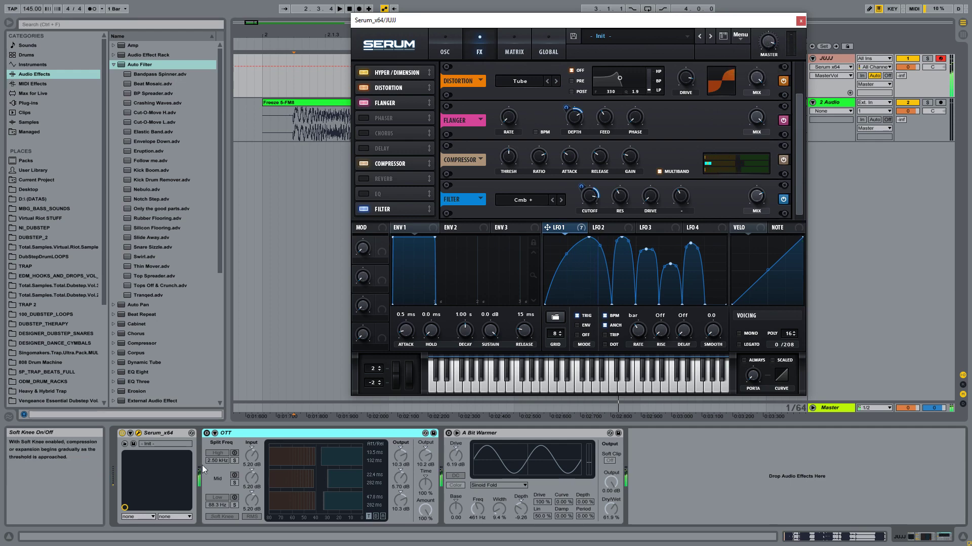
# Step: Try shaping the high bands with an EQ Eight placed between Serum and OTT, and delete it
pyautogui.scroll(-3, 165, 266)
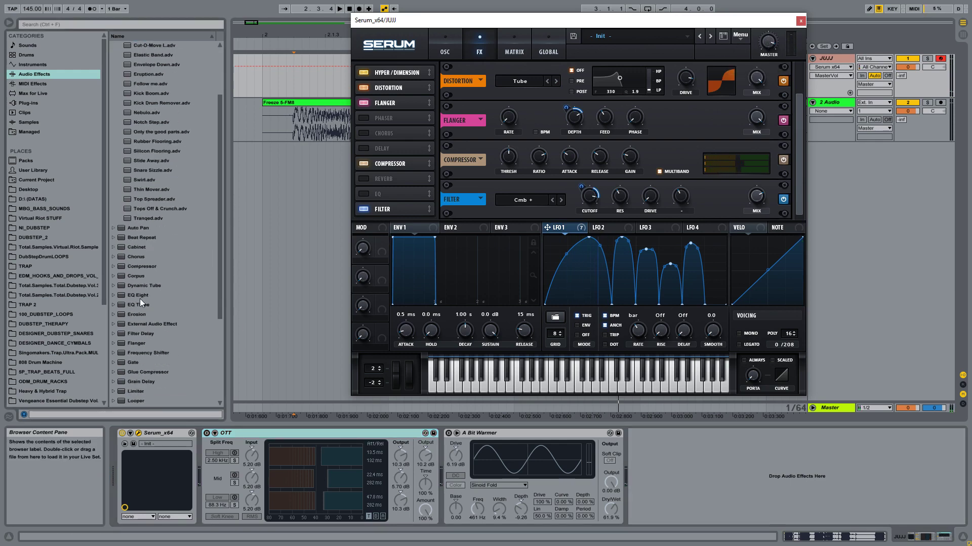
pyautogui.moveTo(140, 298); pyautogui.dragTo(335, 477)
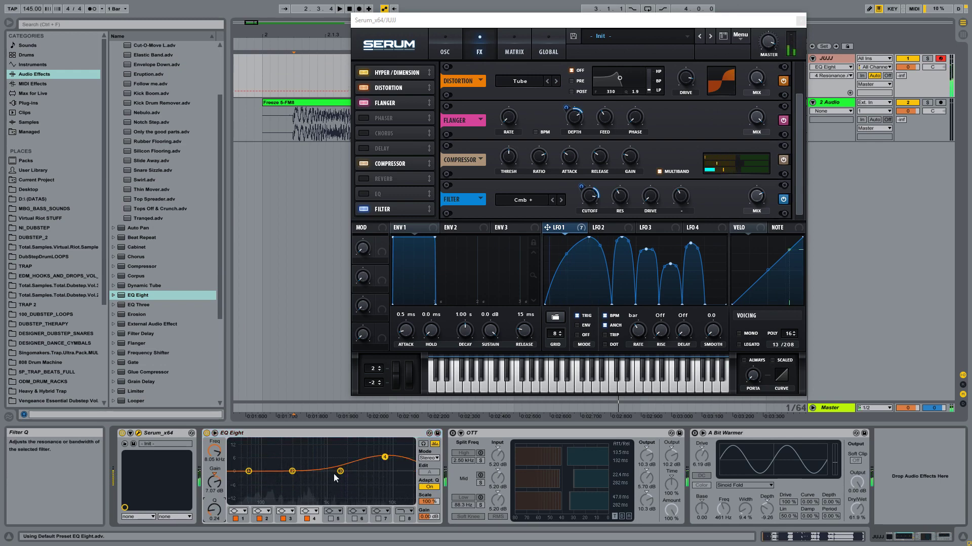
pyautogui.moveTo(384, 457); pyautogui.dragTo(342, 470)
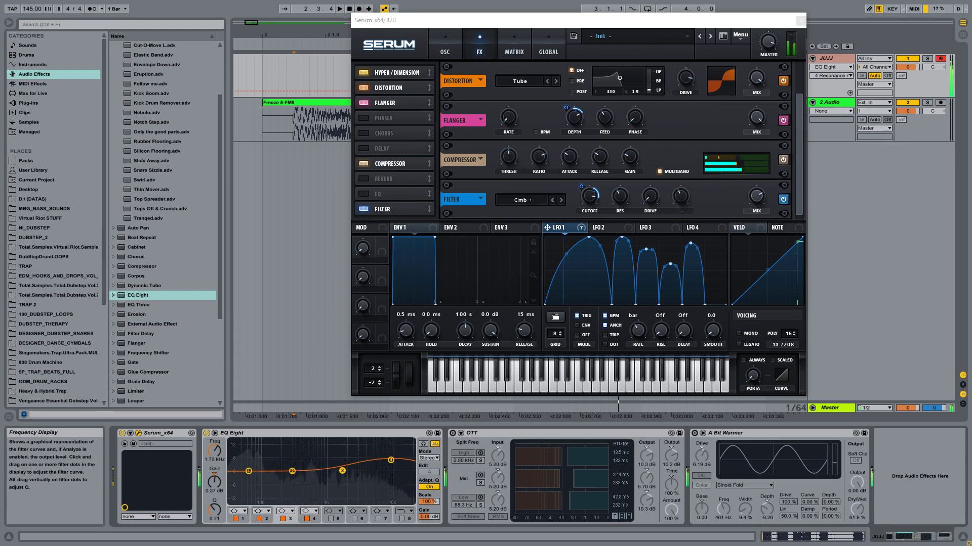
pyautogui.click(349, 434)
pyautogui.press('Delete')
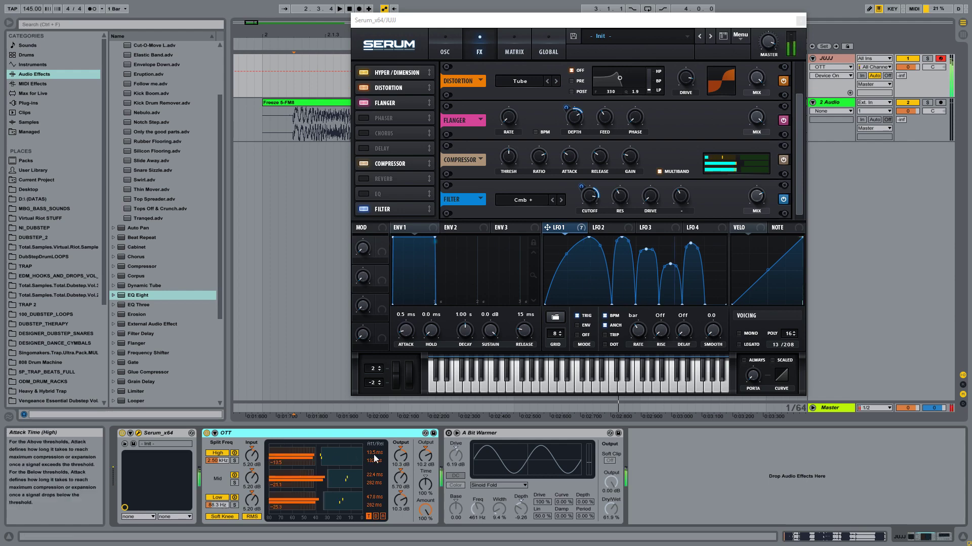
# Step: Add an Auto Filter after A Bit Warmer and replace it with an EQ Eight
pyautogui.click(484, 435)
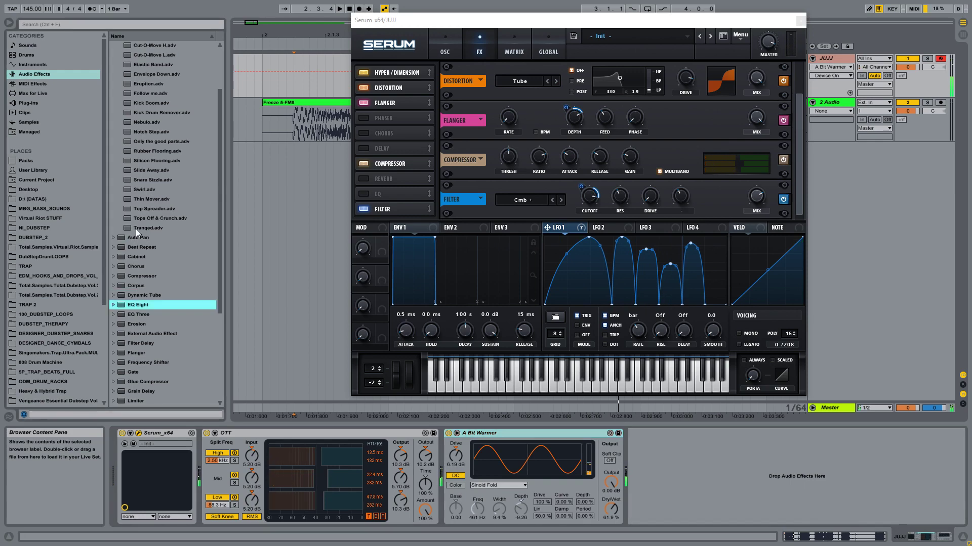
pyautogui.scroll(3, 138, 192)
pyautogui.moveTo(147, 69); pyautogui.dragTo(653, 504)
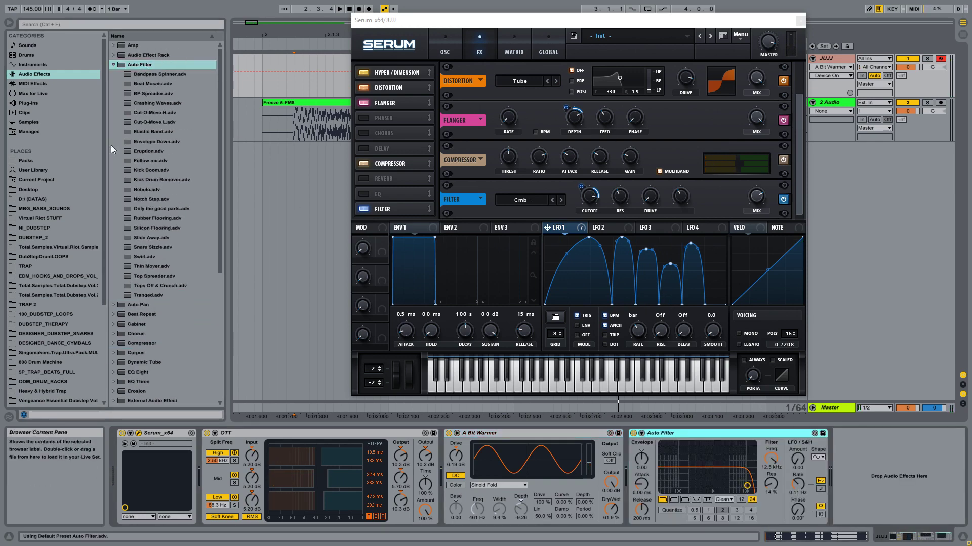
pyautogui.scroll(-2, 135, 294)
pyautogui.moveTo(138, 313); pyautogui.dragTo(668, 450)
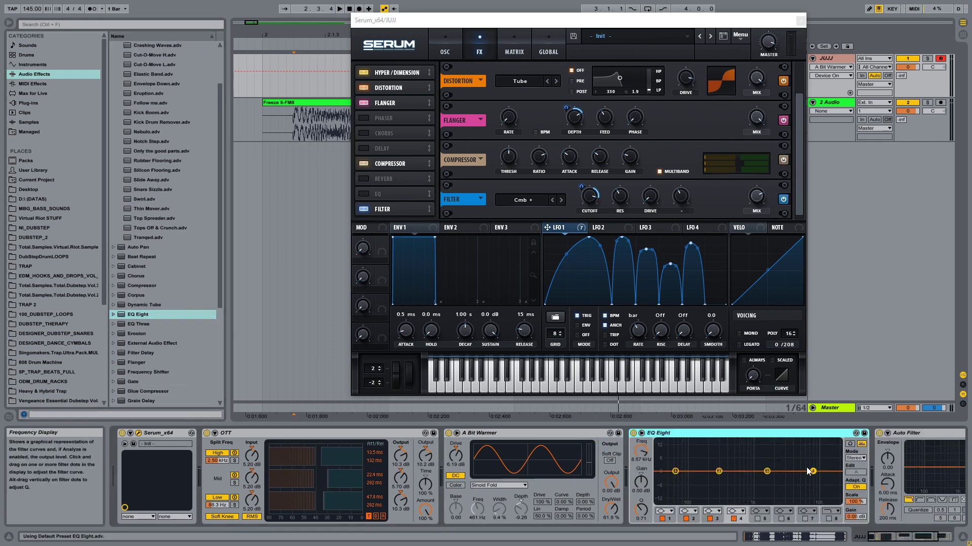
pyautogui.click(922, 433)
pyautogui.press('Delete')
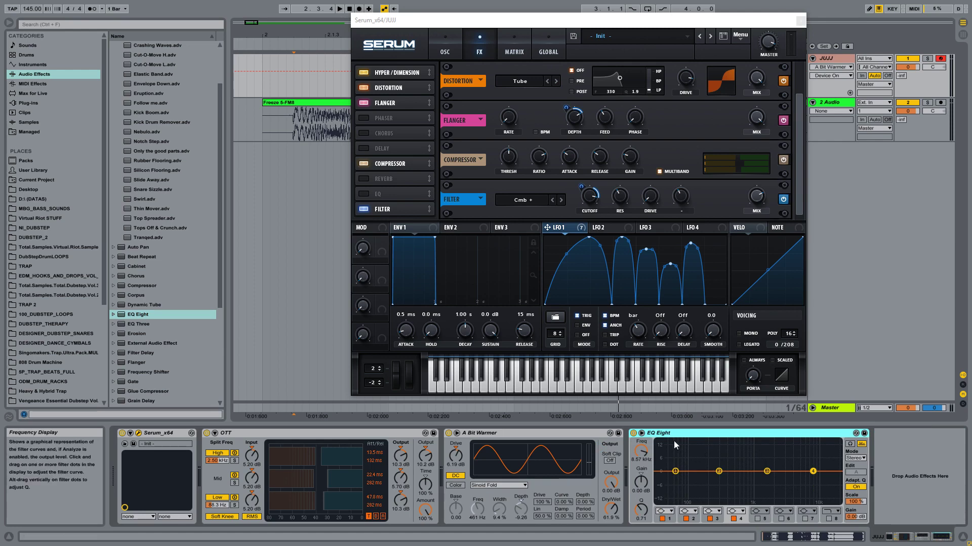
# Step: Hide the Serum window and expand the EQ Eight's frequency display to a larger size above the device chain
pyautogui.hotkey('ctrl', 'alt', 'p')
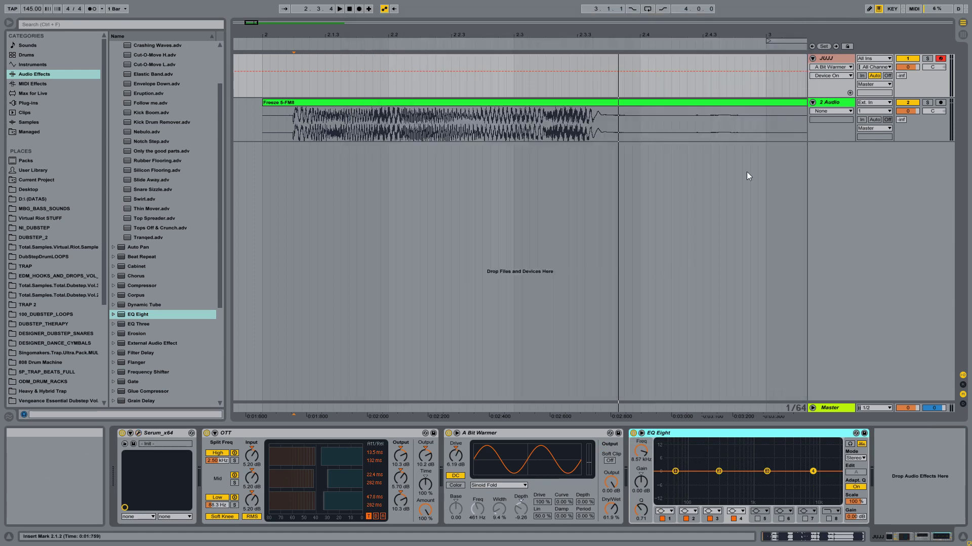
pyautogui.click(641, 434)
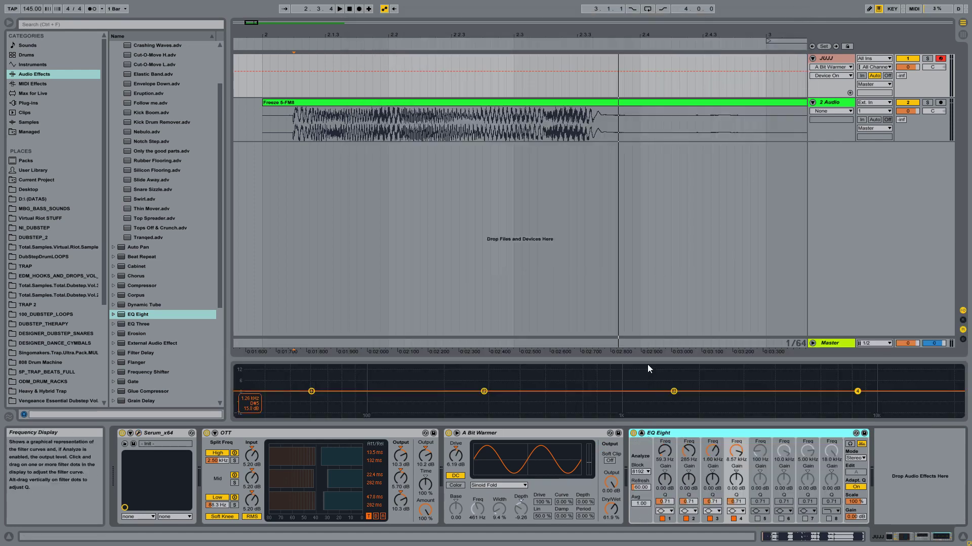
pyautogui.moveTo(643, 340); pyautogui.dragTo(662, 208)
pyautogui.press('a')
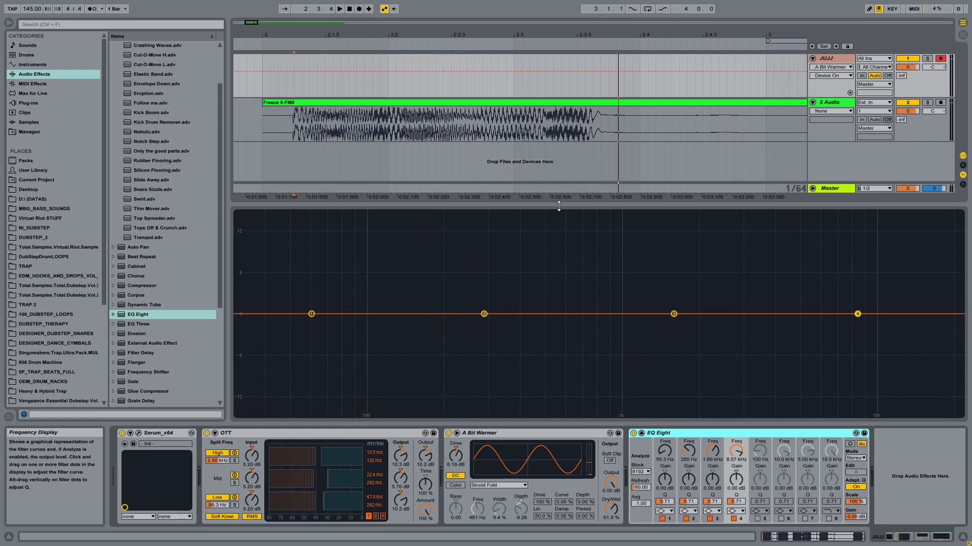
pyautogui.moveTo(559, 203); pyautogui.dragTo(559, 220)
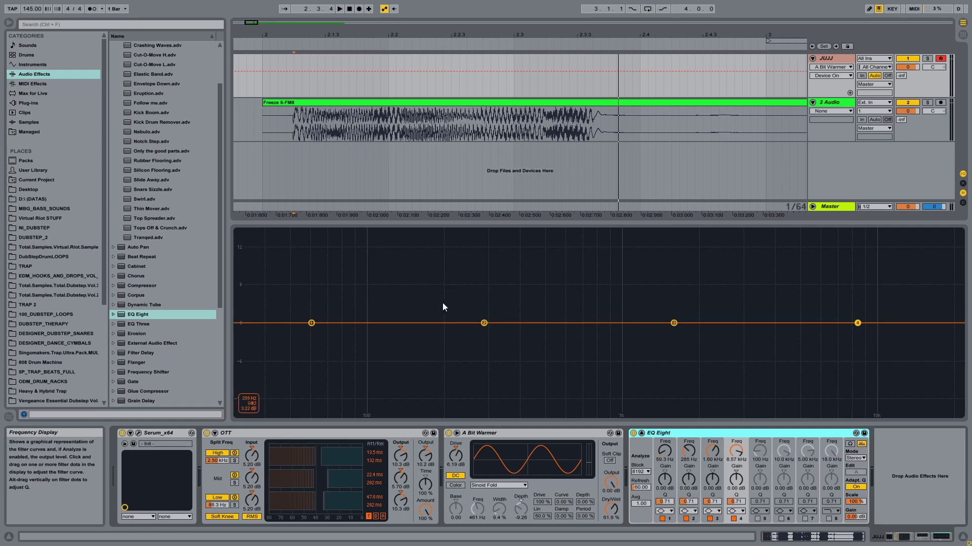
# Step: Turn EQ Eight's band 1 into a low cut at 125 Hz with a Q of 0.73
pyautogui.click(311, 323)
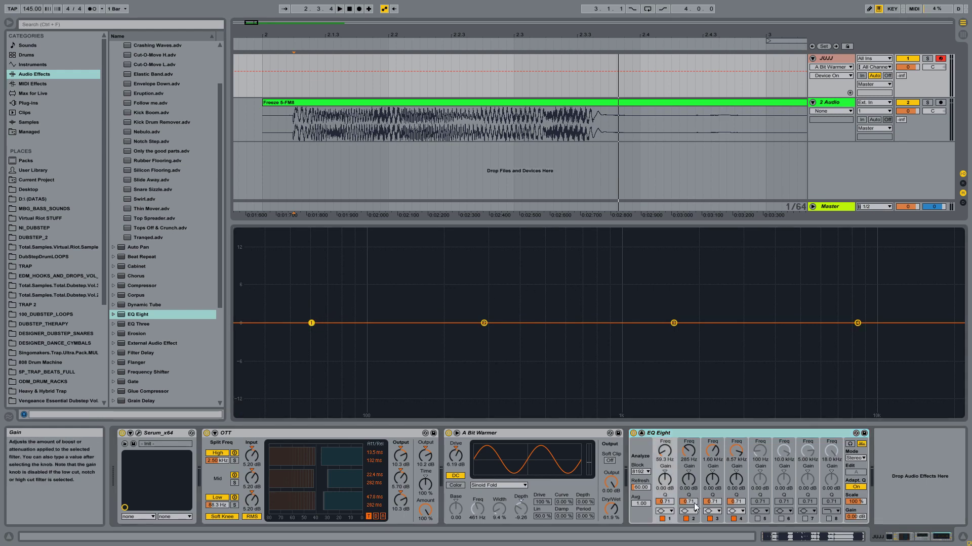
pyautogui.click(663, 511)
pyautogui.click(664, 451)
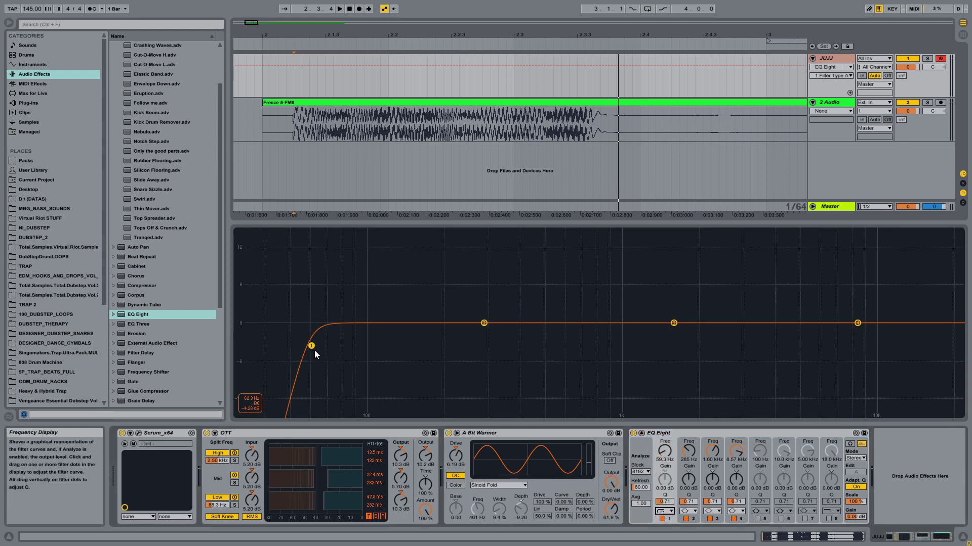
pyautogui.moveTo(315, 349); pyautogui.dragTo(392, 344)
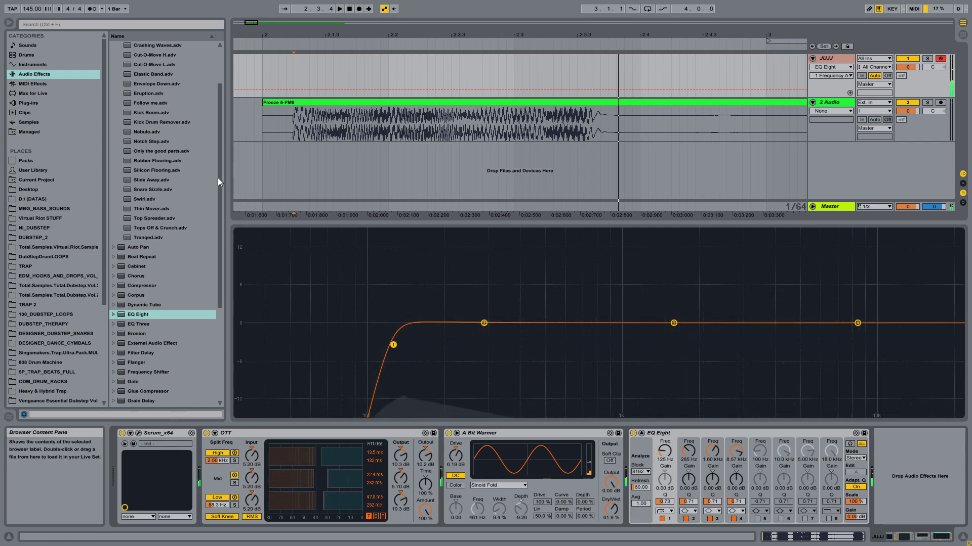
# Step: Group Serum, OTT, A Bit Warmer and EQ Eight into an Instrument Rack
pyautogui.scroll(2, 221, 387)
pyautogui.click(174, 432)
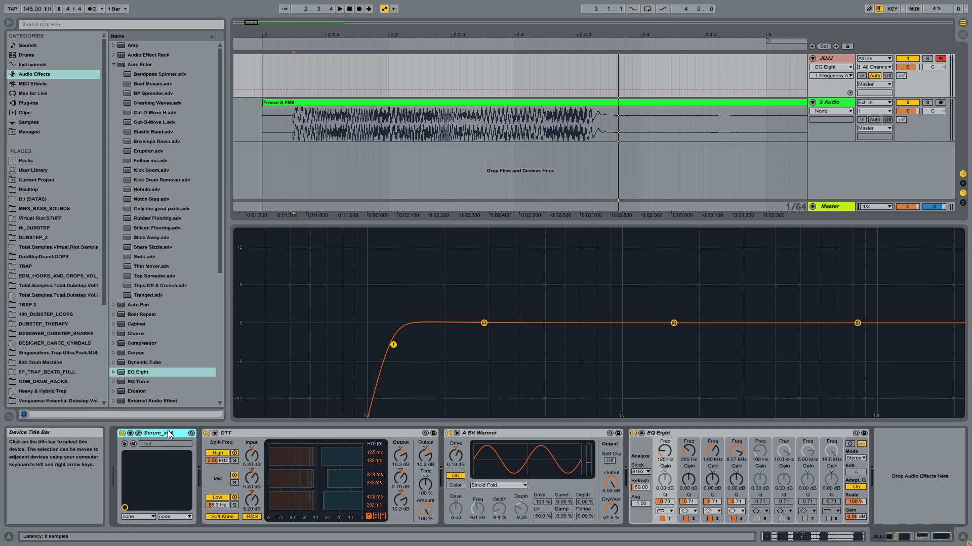
pyautogui.hotkey('ctrl', 'a')
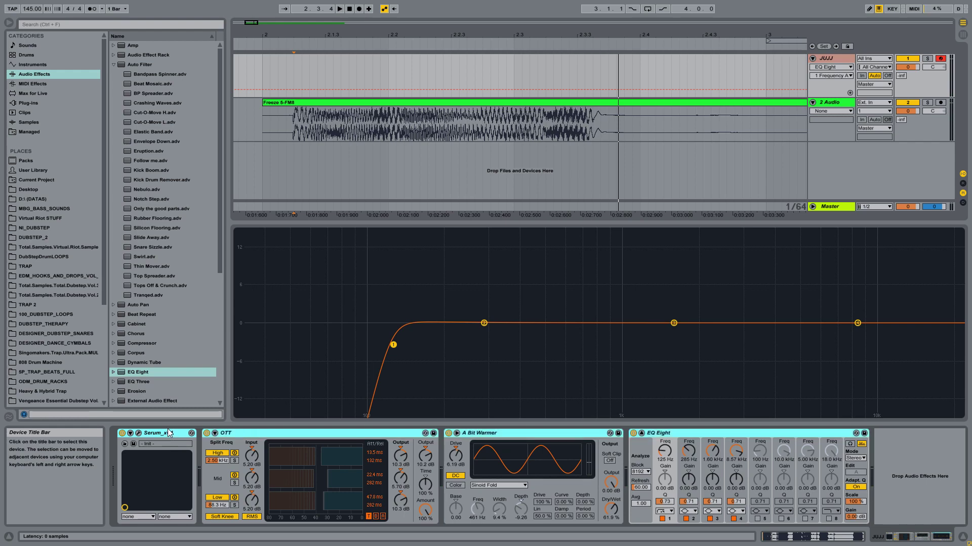
pyautogui.hotkey('ctrl', 'g')
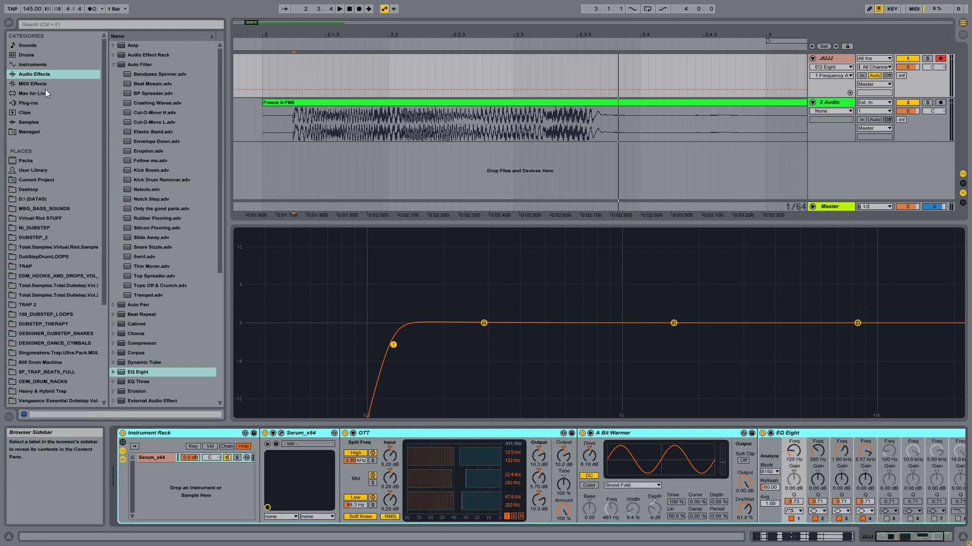
# Step: Add Operator as a second chain in the rack, with volume 2.2 dB and oscillator A level -6.3 dB
pyautogui.click(26, 64)
pyautogui.moveTo(144, 113); pyautogui.dragTo(201, 493)
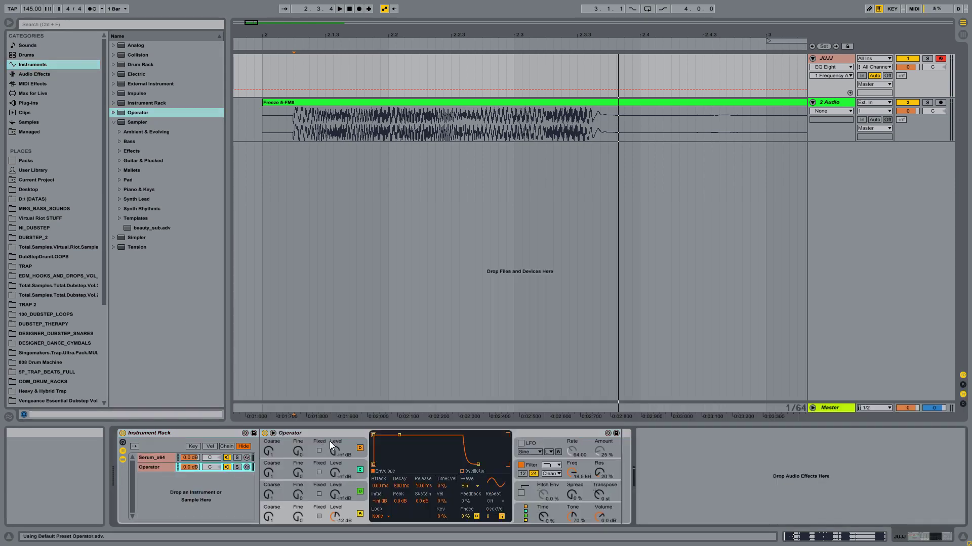
pyautogui.moveTo(599, 516); pyautogui.dragTo(599, 509)
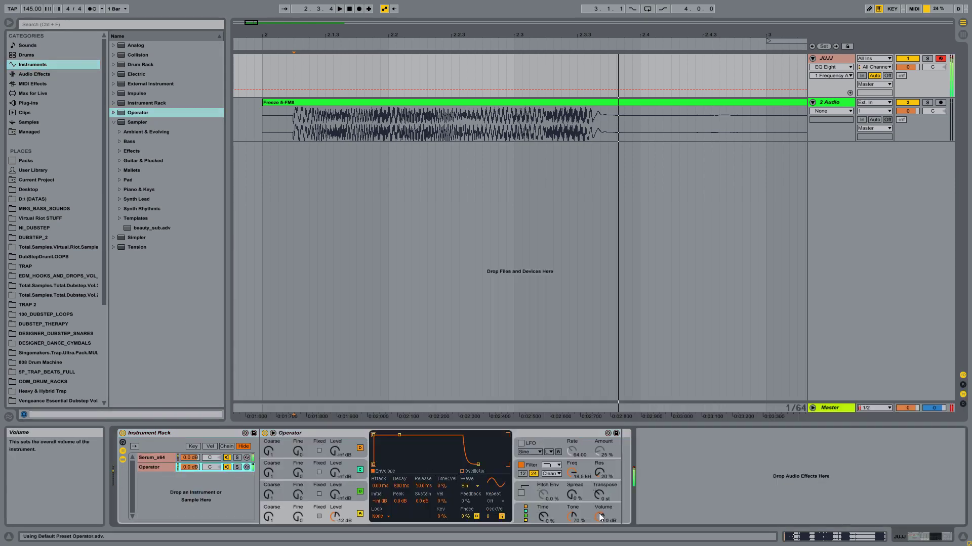
pyautogui.moveTo(335, 516); pyautogui.dragTo(334, 504)
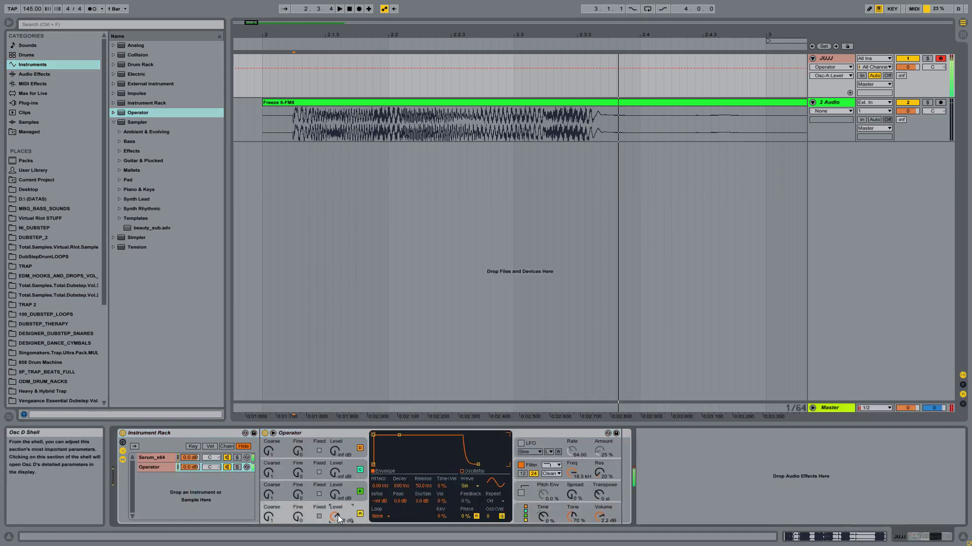
# Step: Add a Limiter after the Instrument Rack
pyautogui.click(32, 75)
pyautogui.scroll(-2, 151, 197)
pyautogui.scroll(-4, 150, 199)
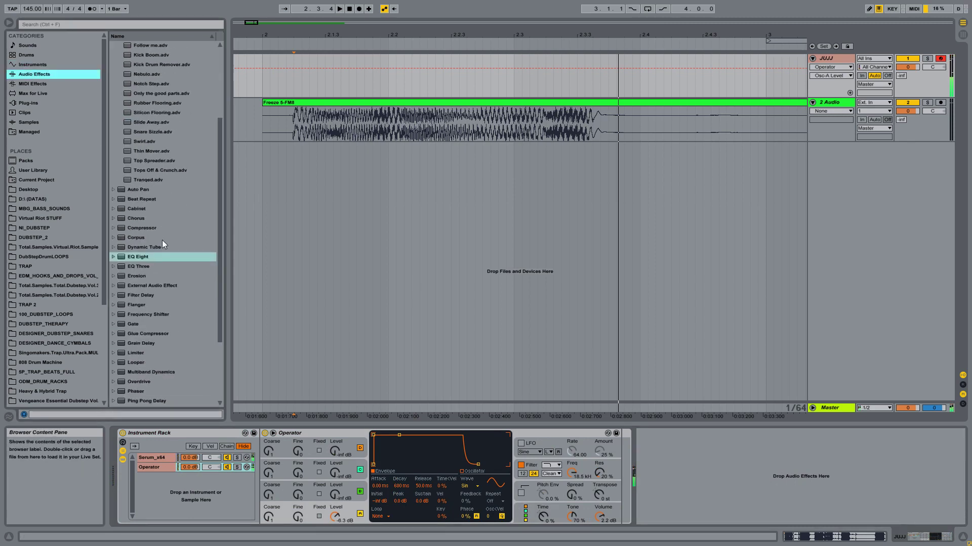
pyautogui.moveTo(147, 295); pyautogui.dragTo(748, 468)
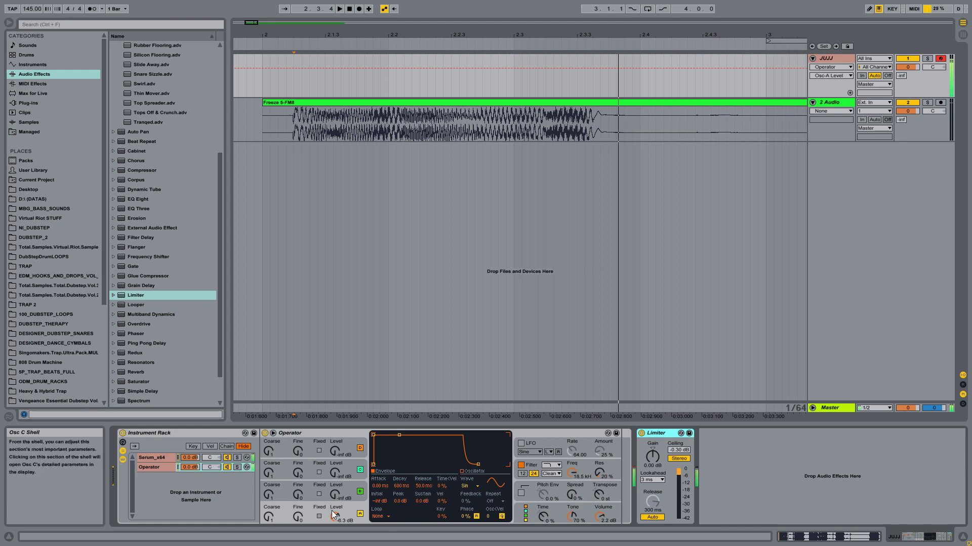
# Step: Set Operator's oscillator A level to -5.7 dB and delete the Operator chain from the rack
pyautogui.moveTo(335, 516); pyautogui.dragTo(333, 523)
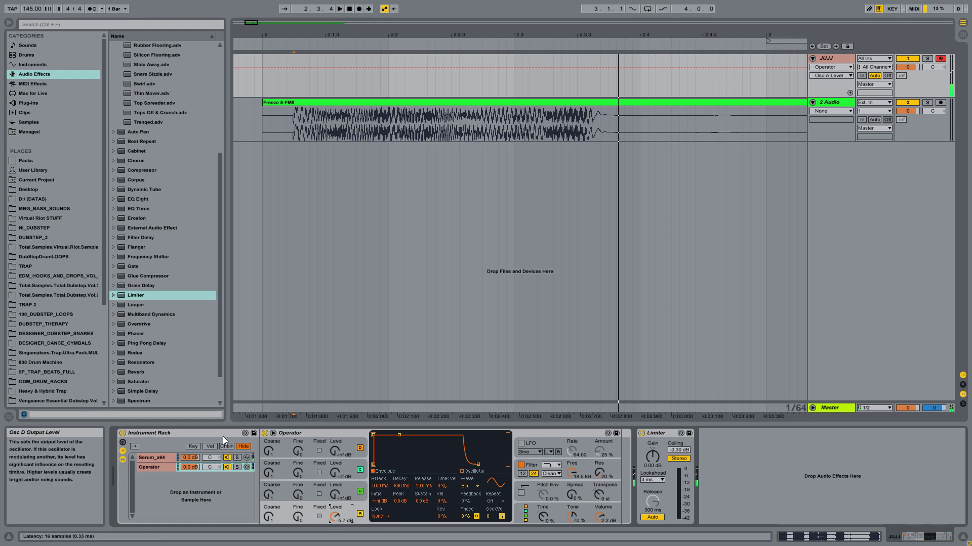
pyautogui.click(153, 467)
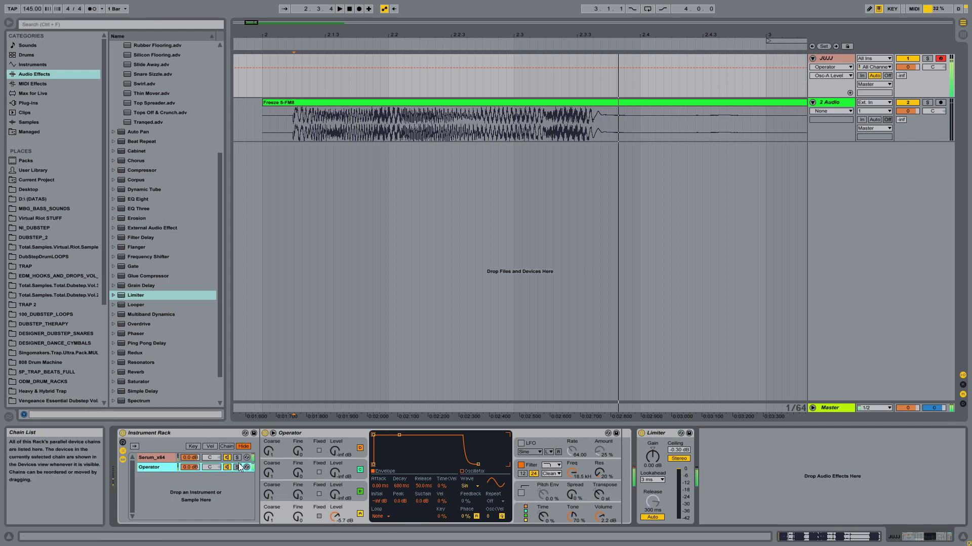
pyautogui.press('Delete')
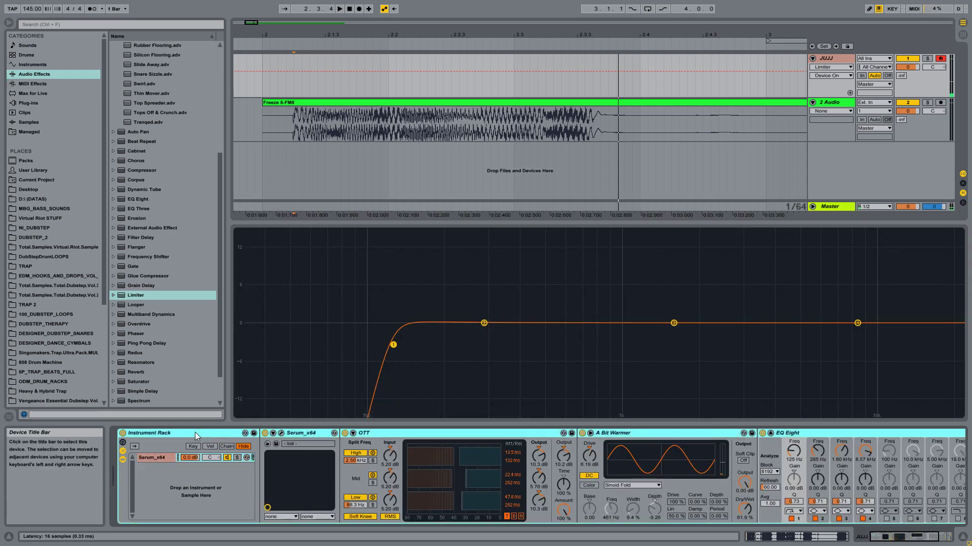
# Step: Ungroup the Instrument Rack and delete the EQ Eight
pyautogui.rightClick(196, 432)
pyautogui.click(216, 400)
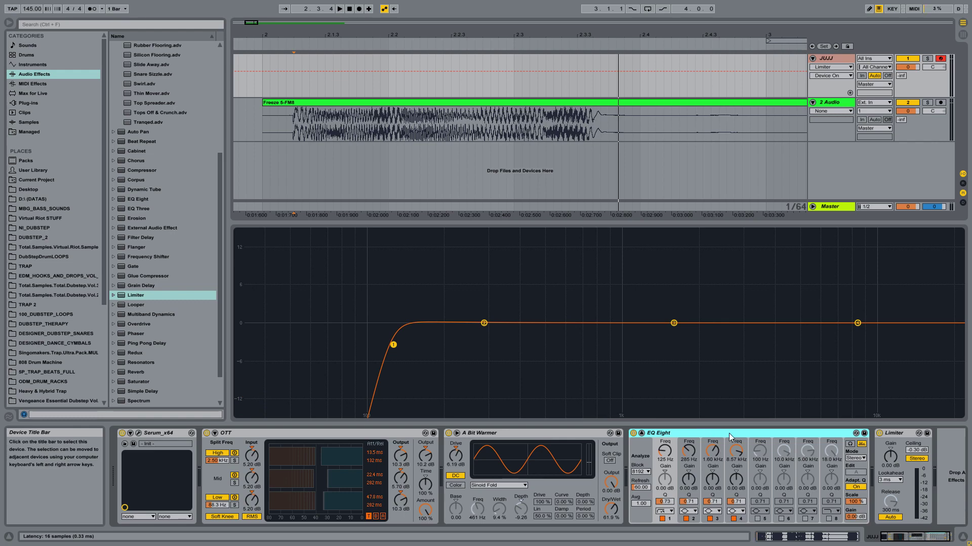
pyautogui.press('Delete')
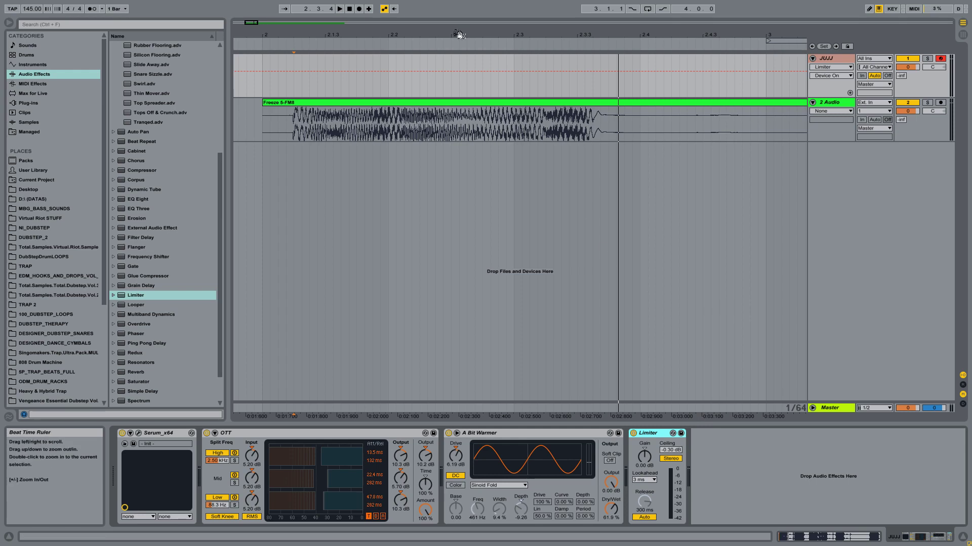
pyautogui.moveTo(459, 34); pyautogui.dragTo(487, 36)
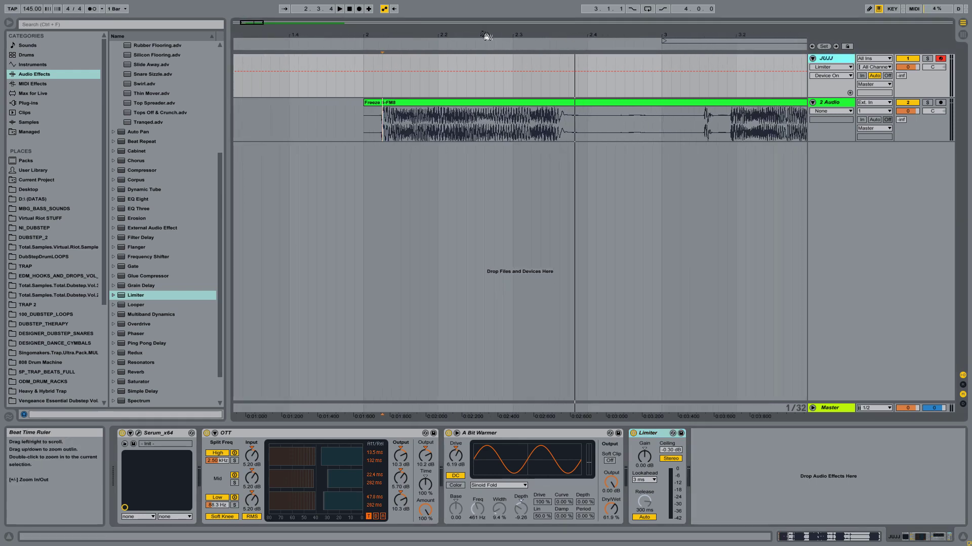